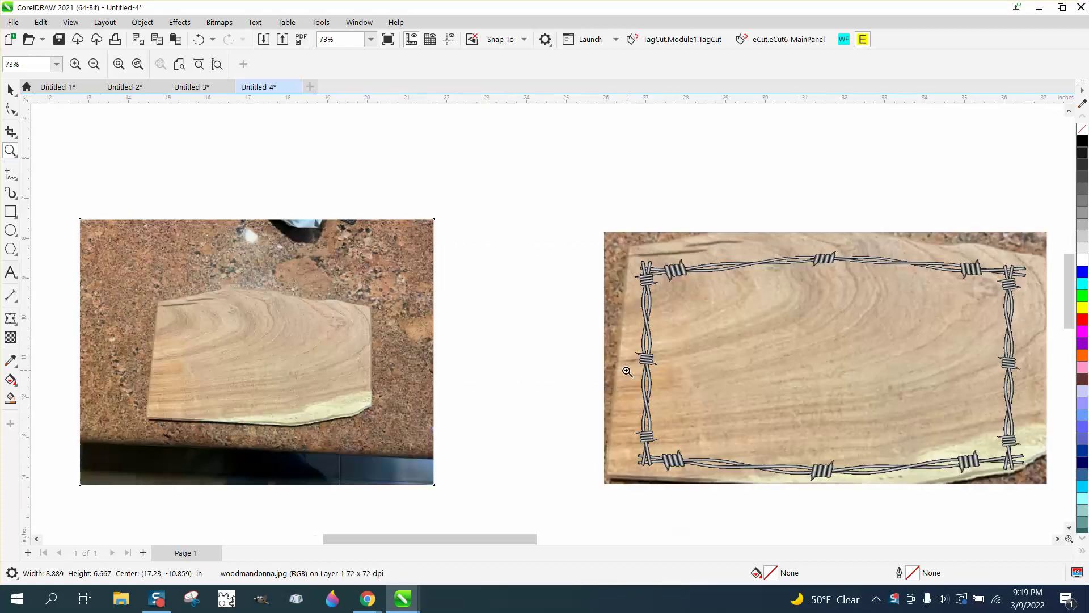
- Drag the left, uncropped wood-slab photo rightward next to the barbed-wire framed sample
click(10, 90)
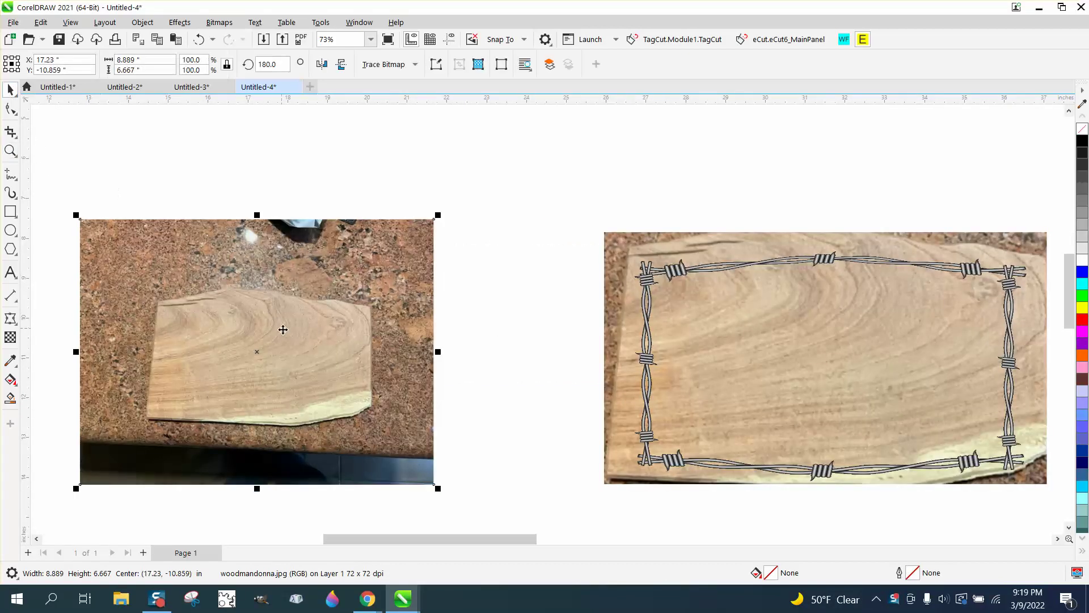
drag(295, 340, 408, 345)
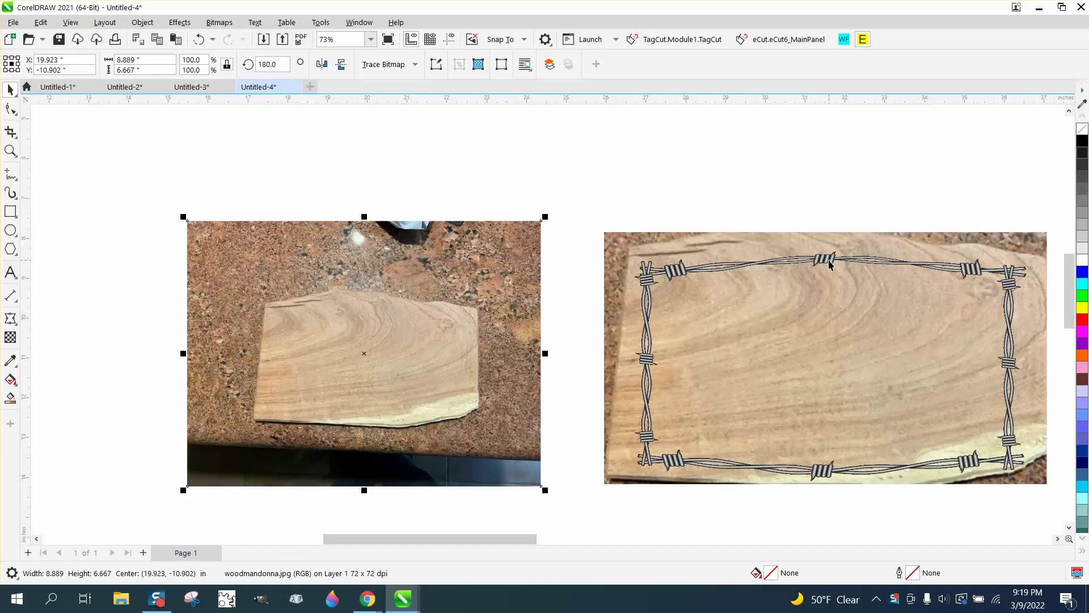
click(418, 344)
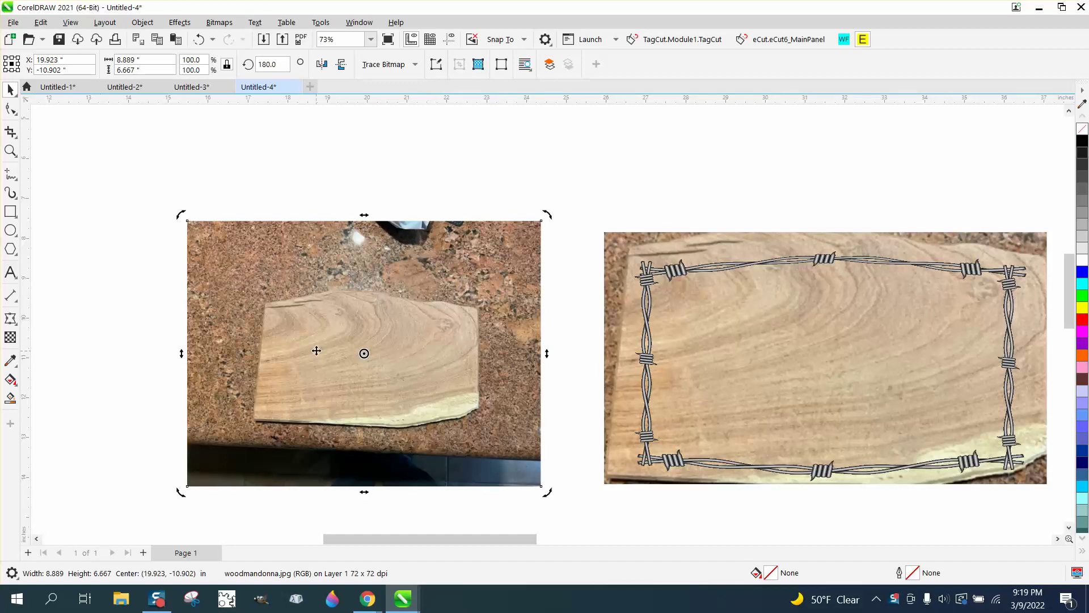
click(12, 133)
click(58, 137)
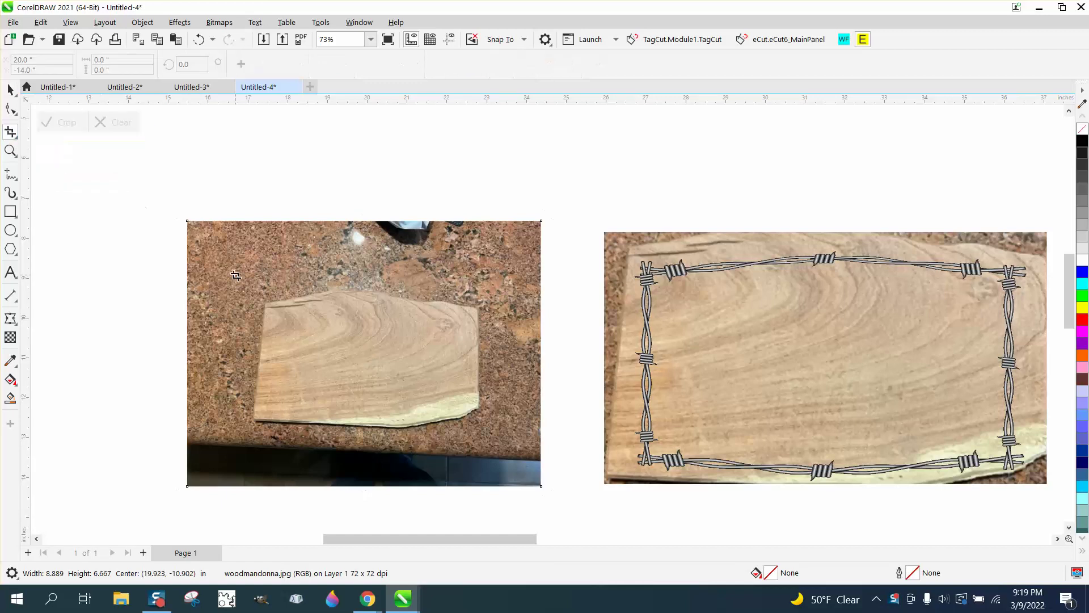
drag(252, 311, 482, 426)
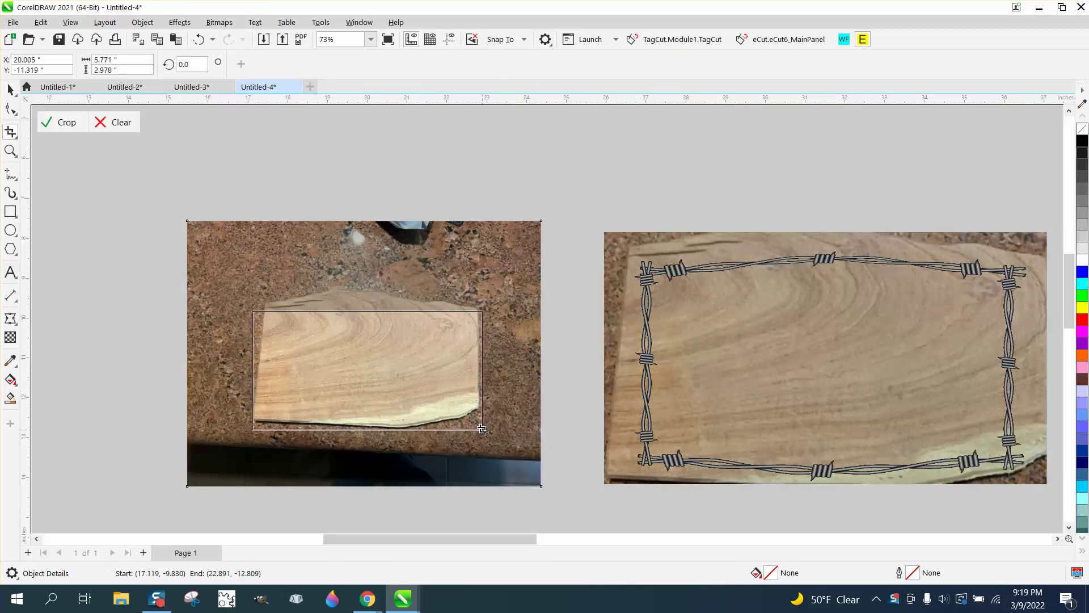
drag(368, 310, 368, 289)
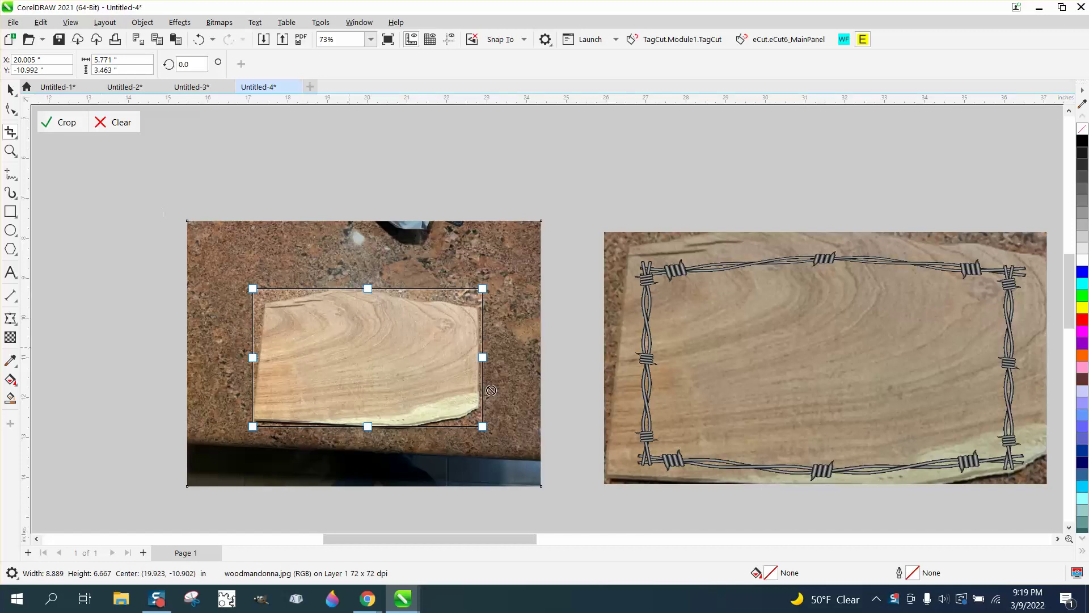
drag(482, 357, 481, 358)
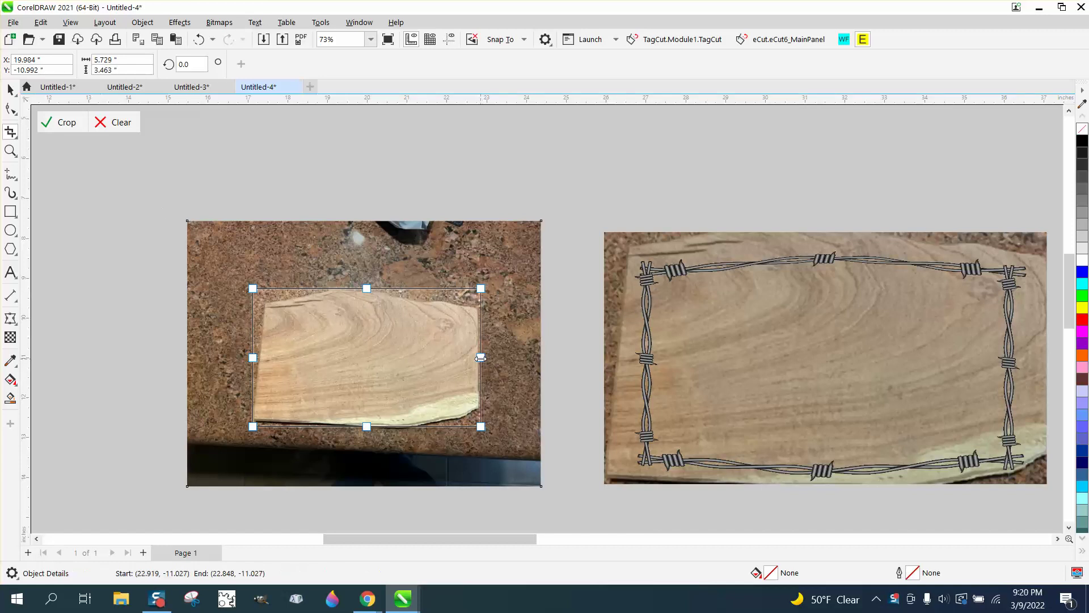
click(66, 122)
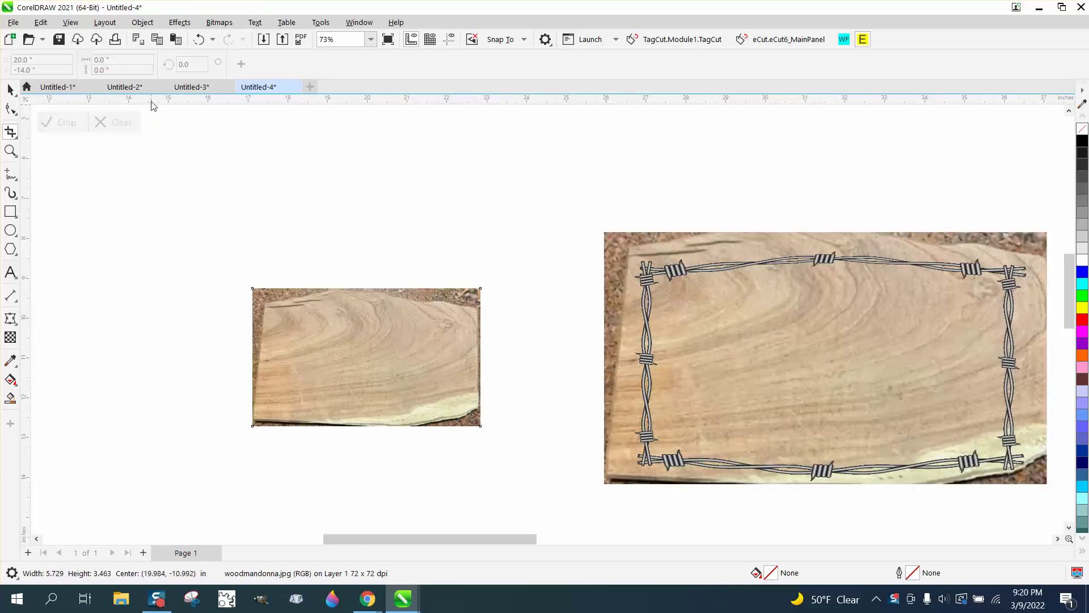
click(199, 39)
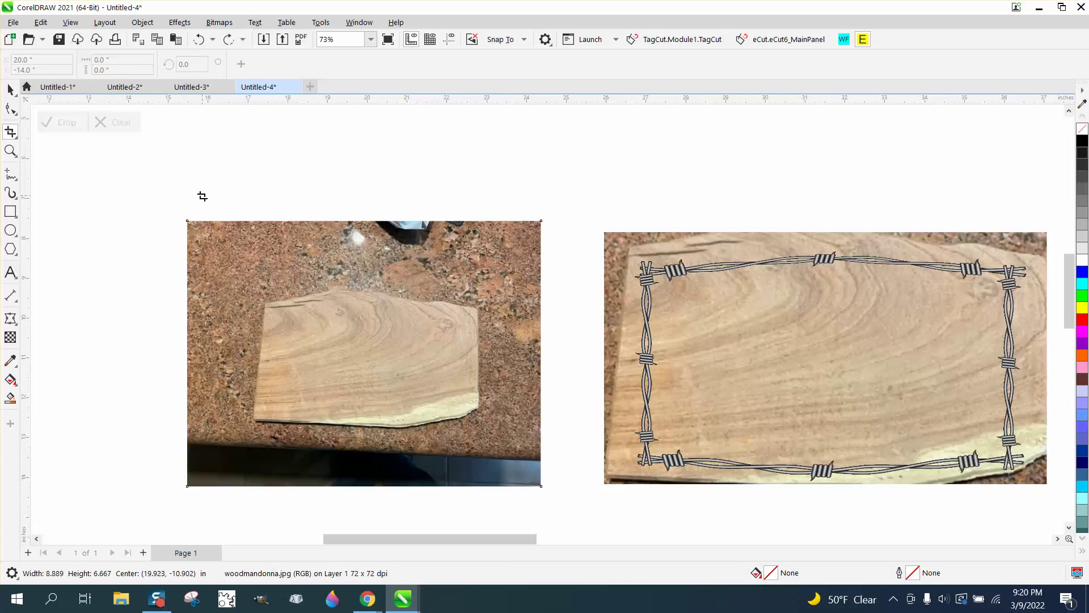
- Draw a rectangle roughly around the wood slab and zoom in on its top edge
click(14, 213)
mouse_move(256, 342)
mouse_down()
mouse_move(489, 425)
mouse_move(480, 423)
mouse_up()
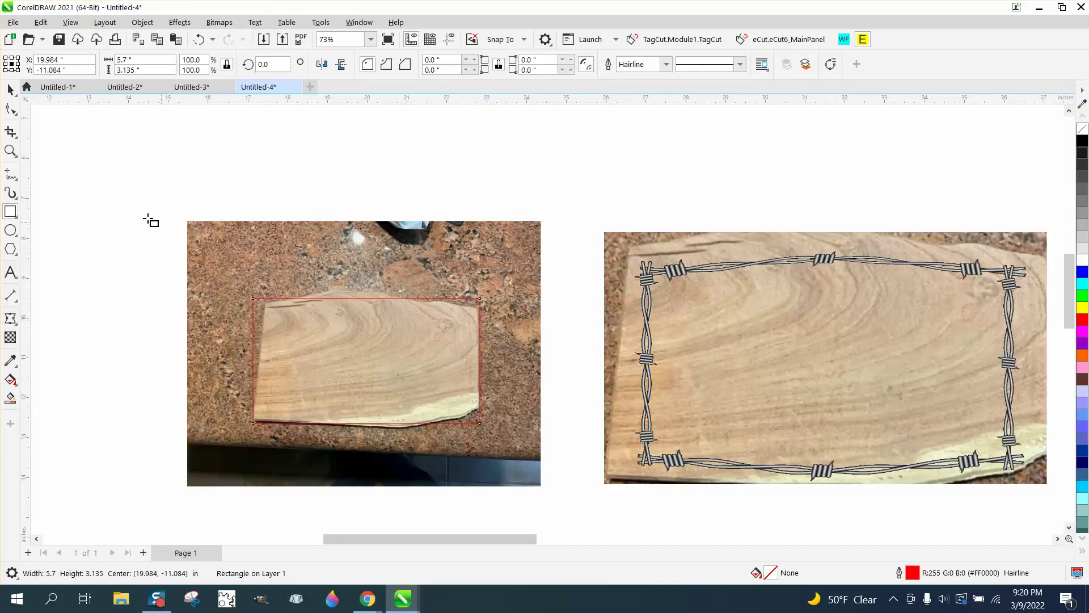
click(10, 151)
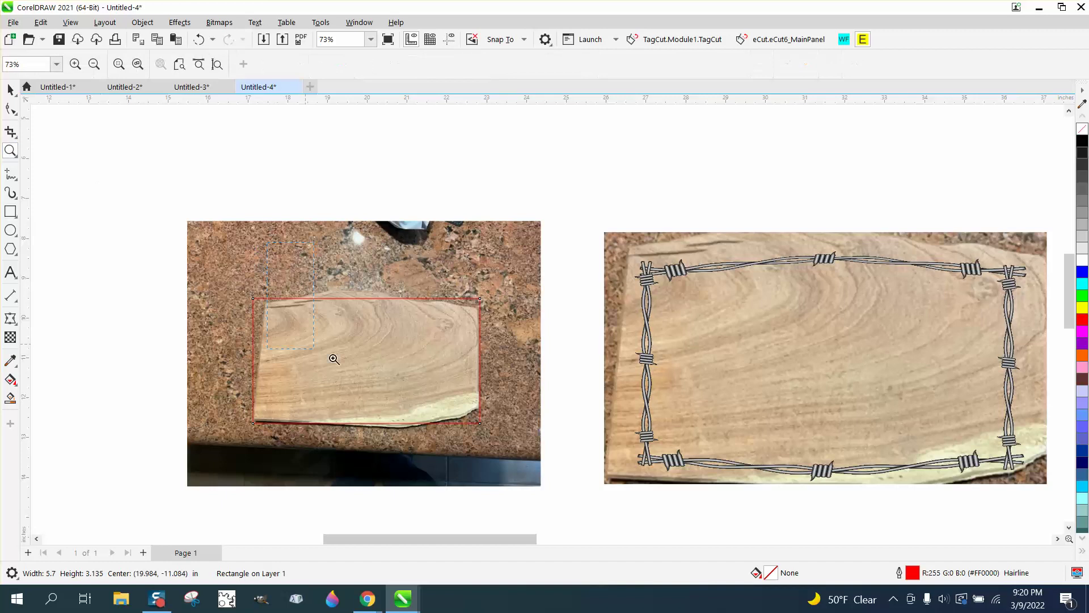
click(333, 357)
- Fit the red rectangle's top and bottom edges to the slab, about 5.7 × 3.357 in
click(11, 109)
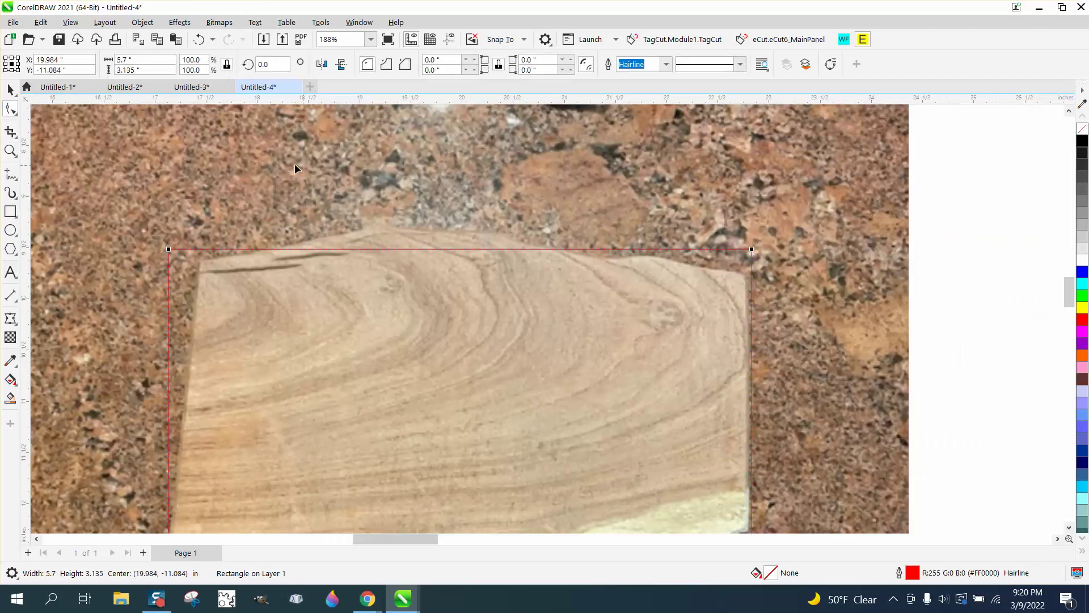
click(10, 89)
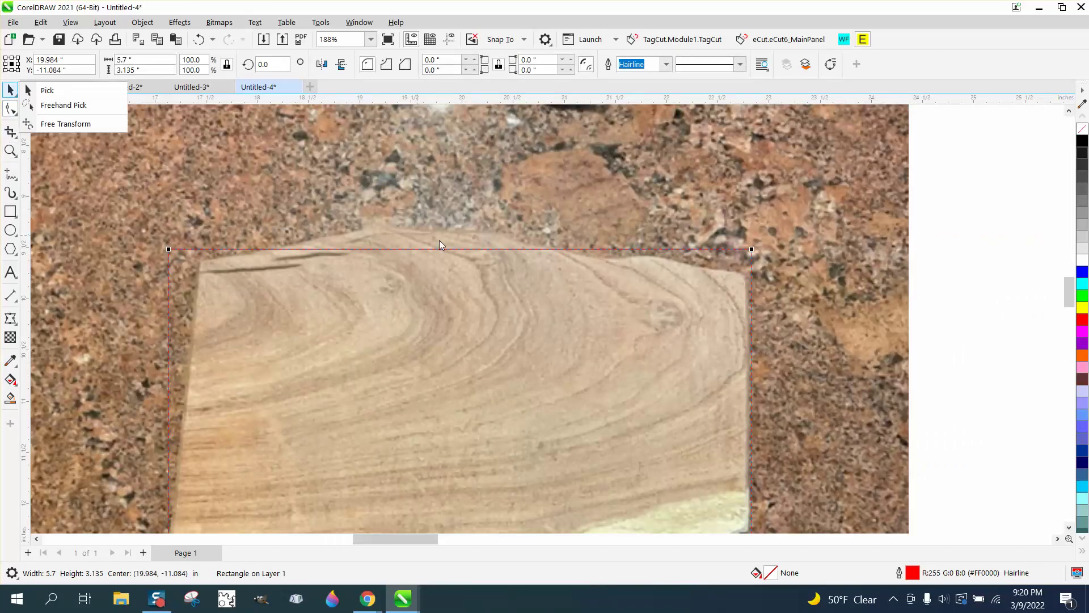
click(469, 251)
key(F10)
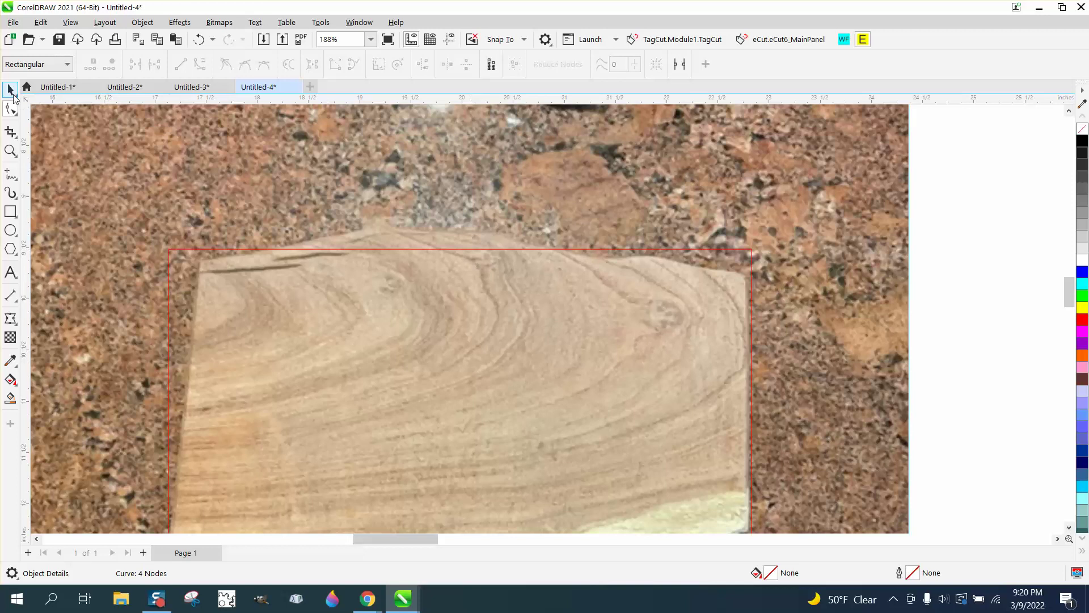
click(404, 240)
key(space)
click(457, 250)
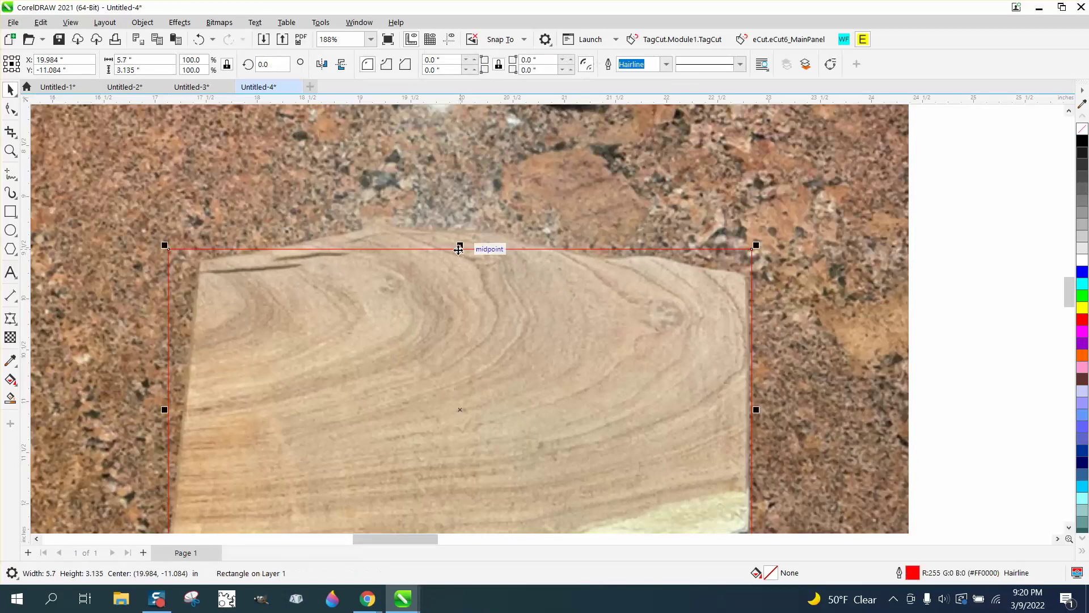
drag(458, 248, 457, 232)
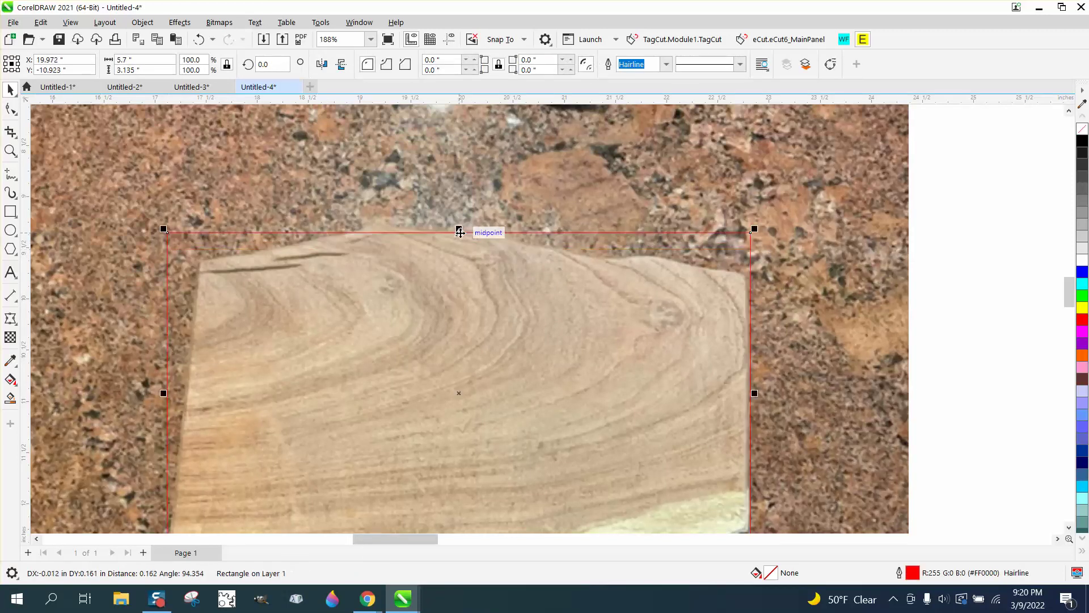
scroll(456, 227, down, 2)
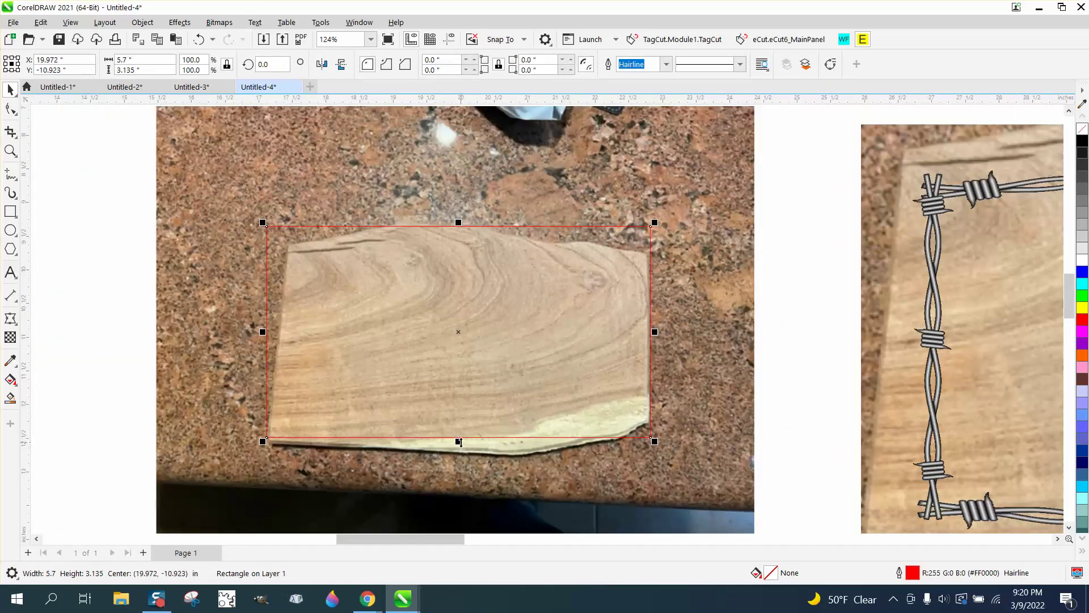
drag(459, 442, 461, 456)
scroll(453, 417, down, 3)
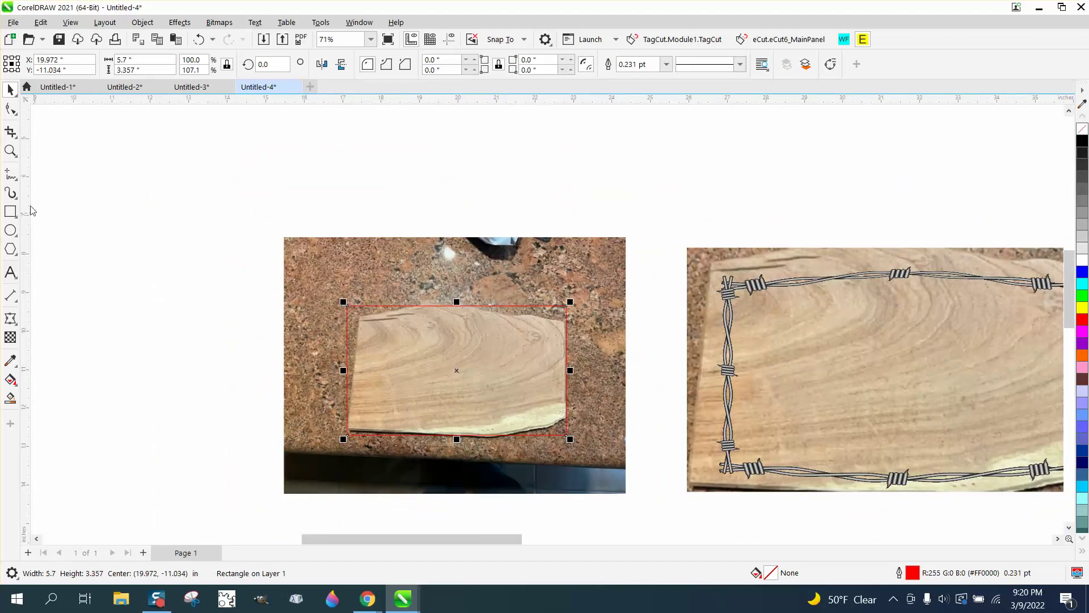
- Separate the clipped slab image from the full photo, delete the red rectangle, and reposition the slab
drag(243, 232, 641, 513)
click(458, 344)
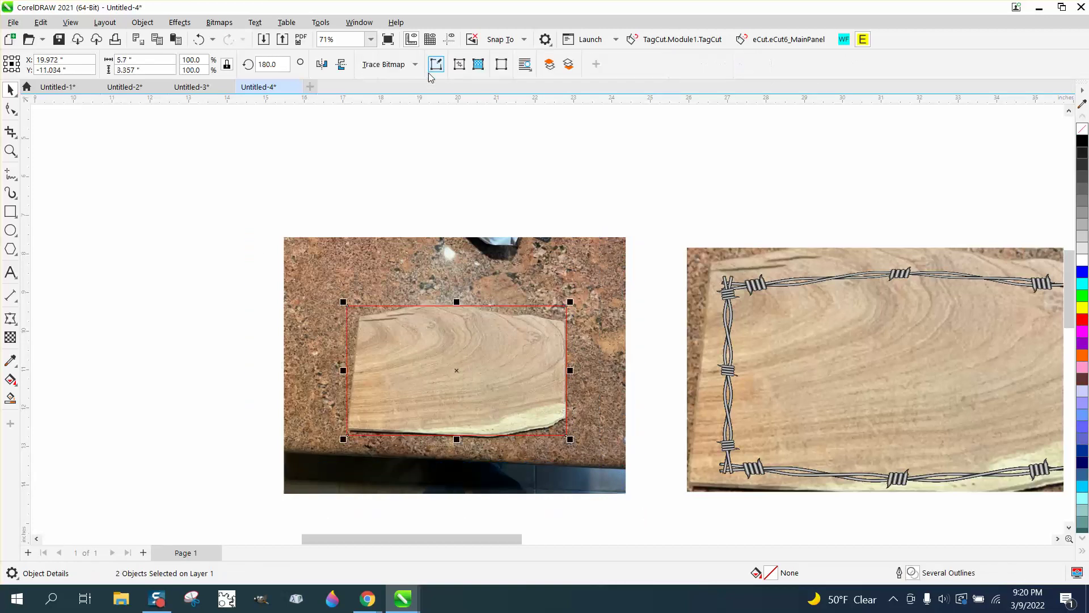
drag(457, 369, 205, 201)
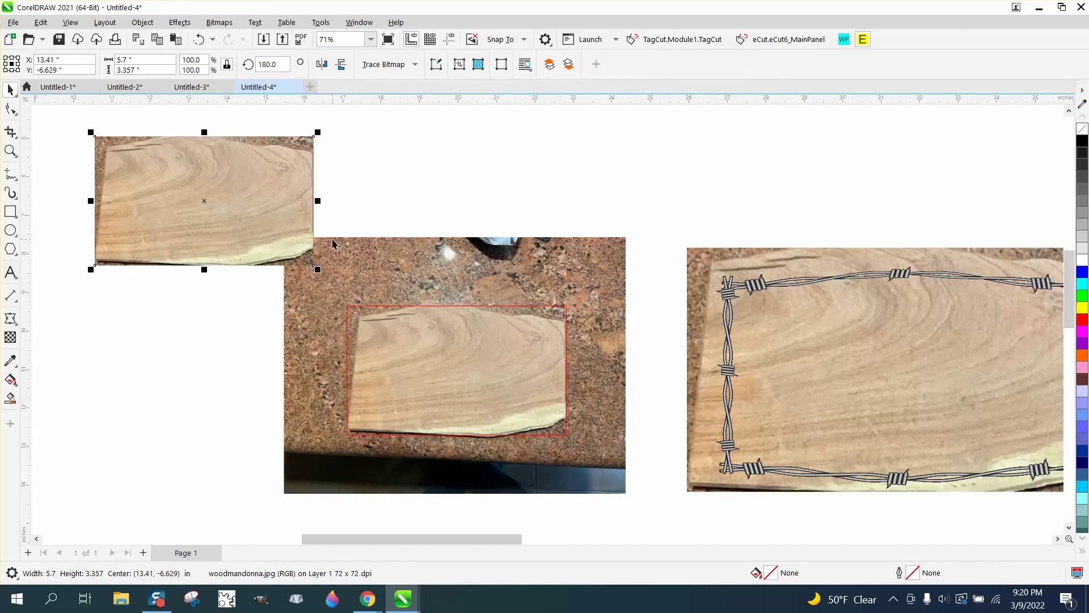
drag(402, 261, 216, 420)
click(432, 317)
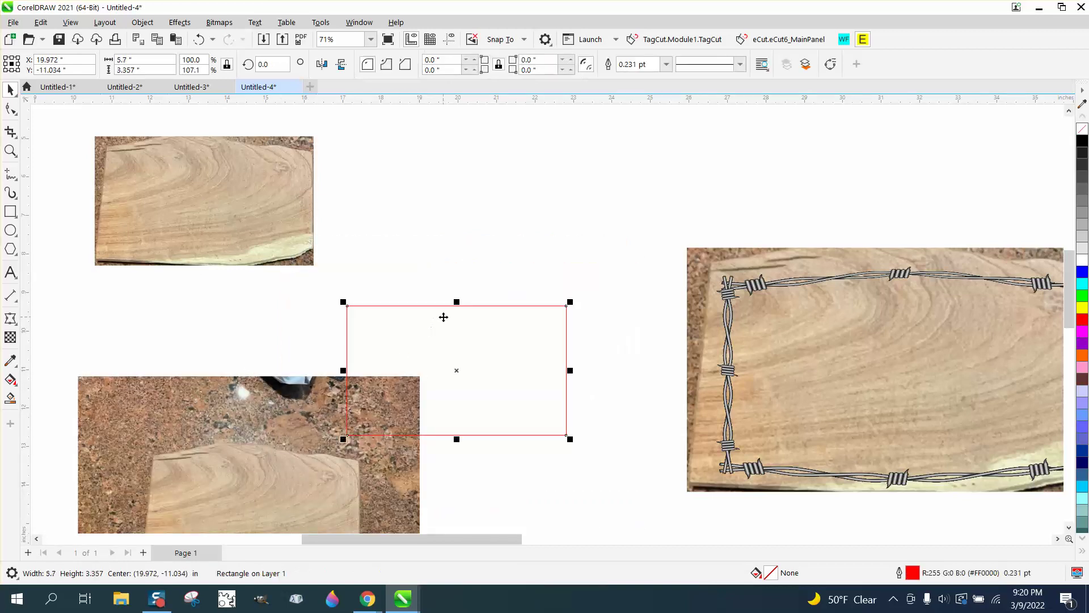
key(Delete)
click(318, 237)
drag(269, 211, 524, 254)
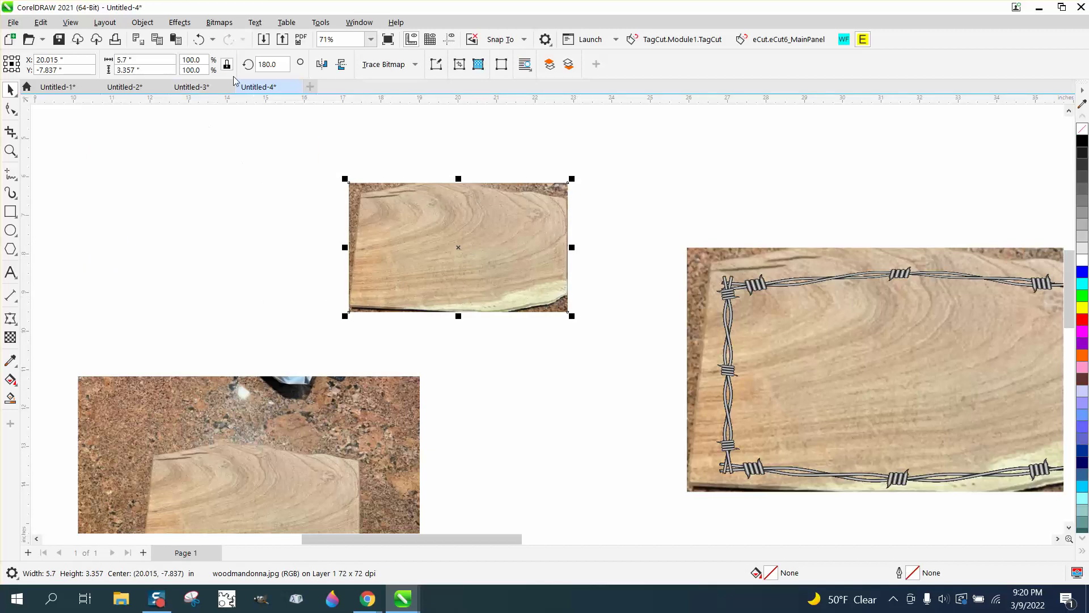
- Set the slab photo's width to 11.125 in and nudge it up and left
click(132, 61)
double_click(132, 61)
text(11.125)
key(Return)
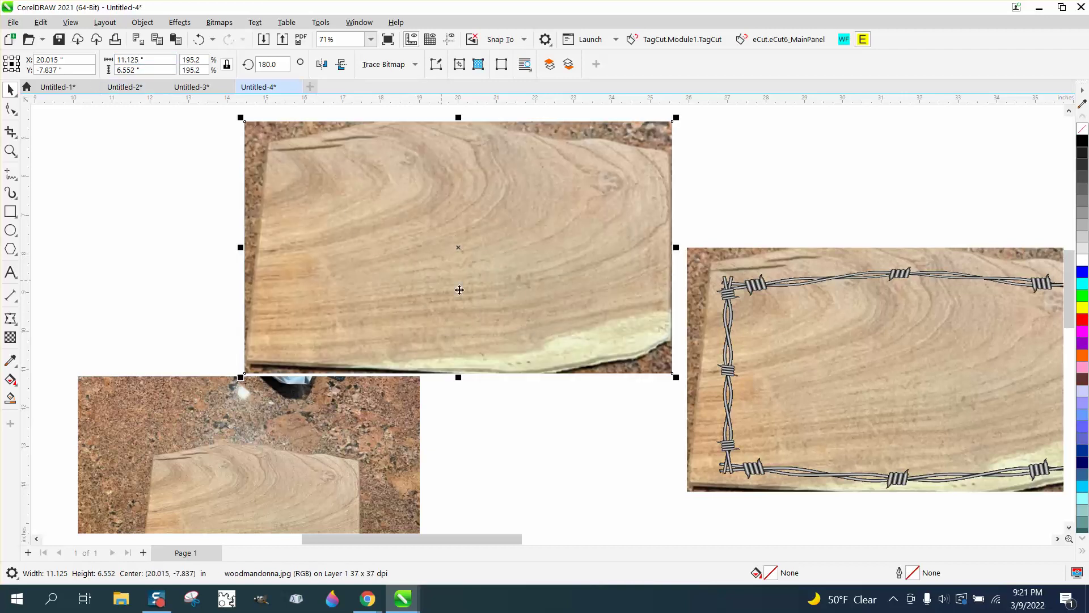
drag(478, 294, 449, 286)
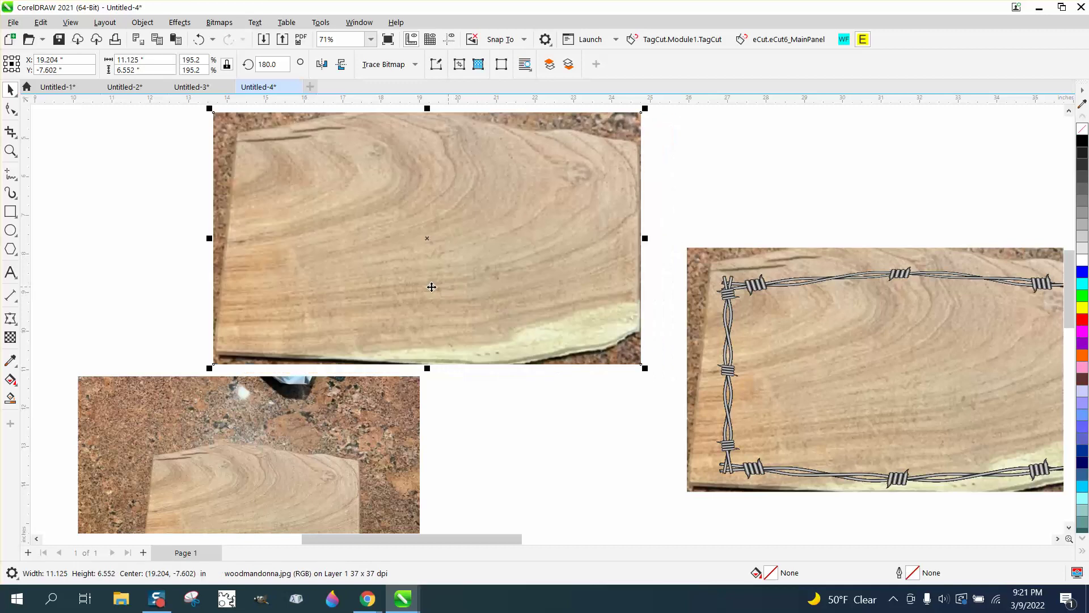
click(19, 303)
click(64, 310)
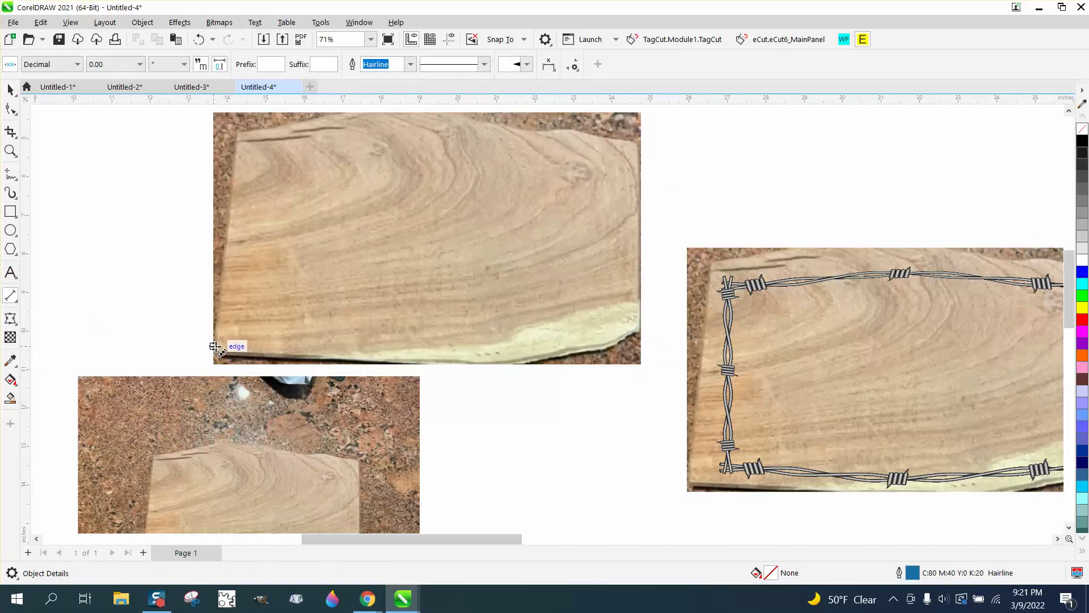
drag(215, 346, 638, 344)
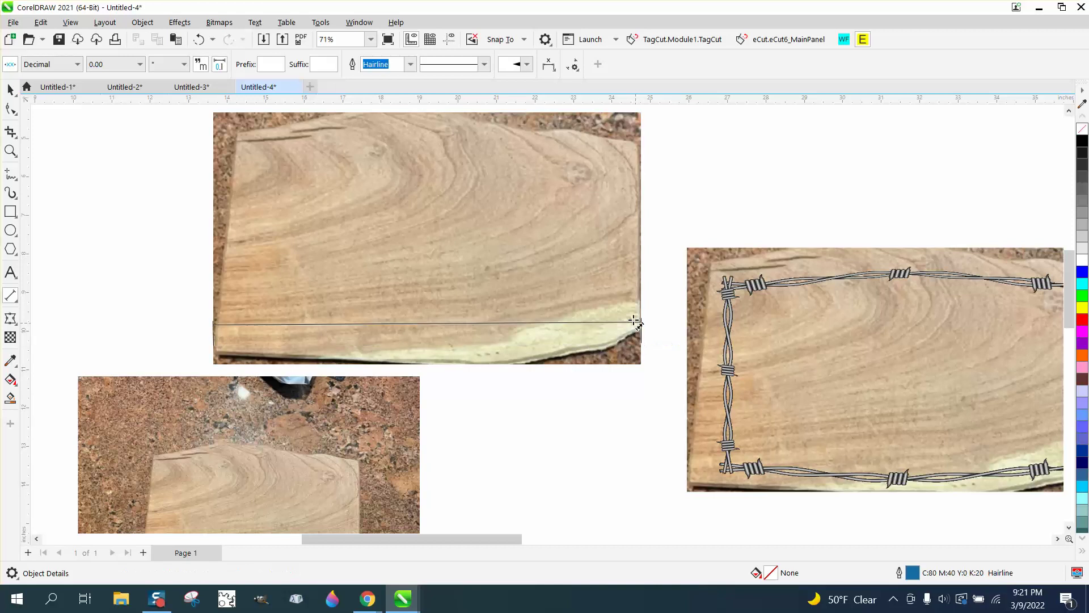
click(638, 316)
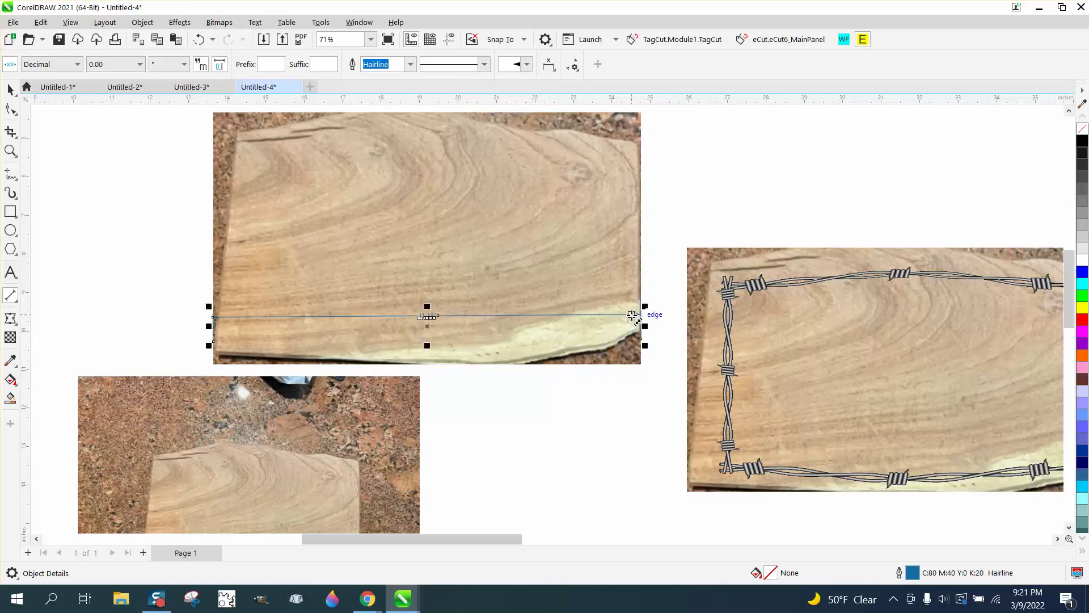
click(139, 65)
click(109, 97)
click(10, 151)
drag(413, 308, 468, 338)
scroll(392, 327, down, 5)
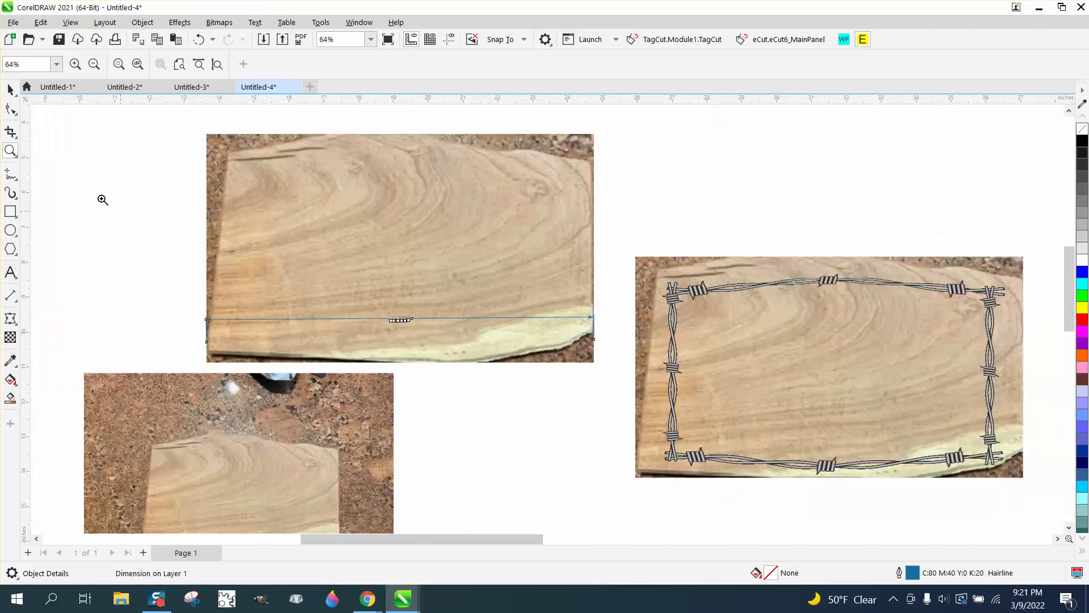
click(11, 90)
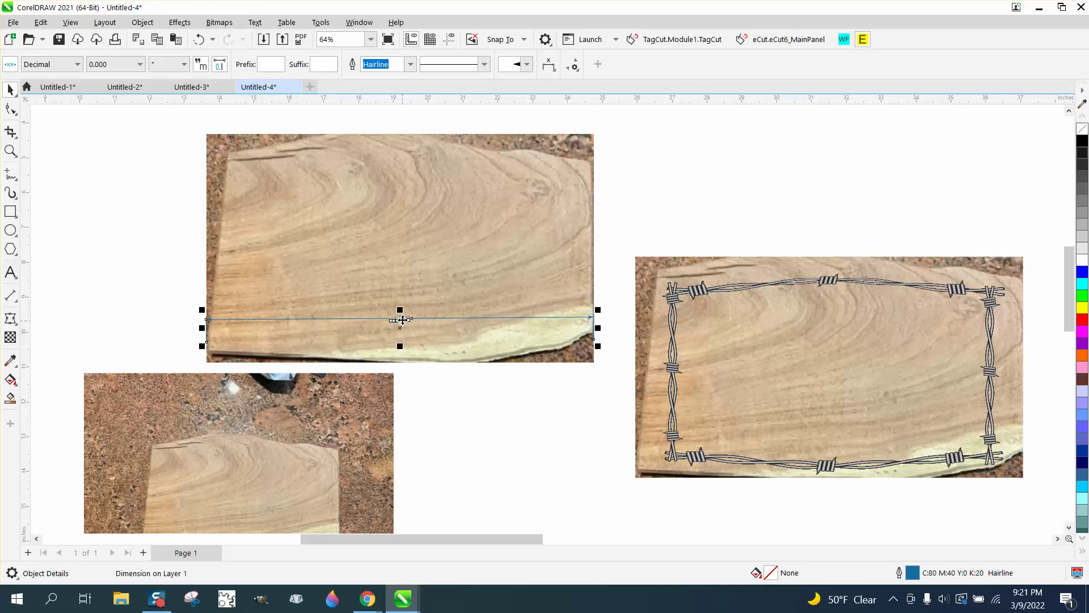
key(Delete)
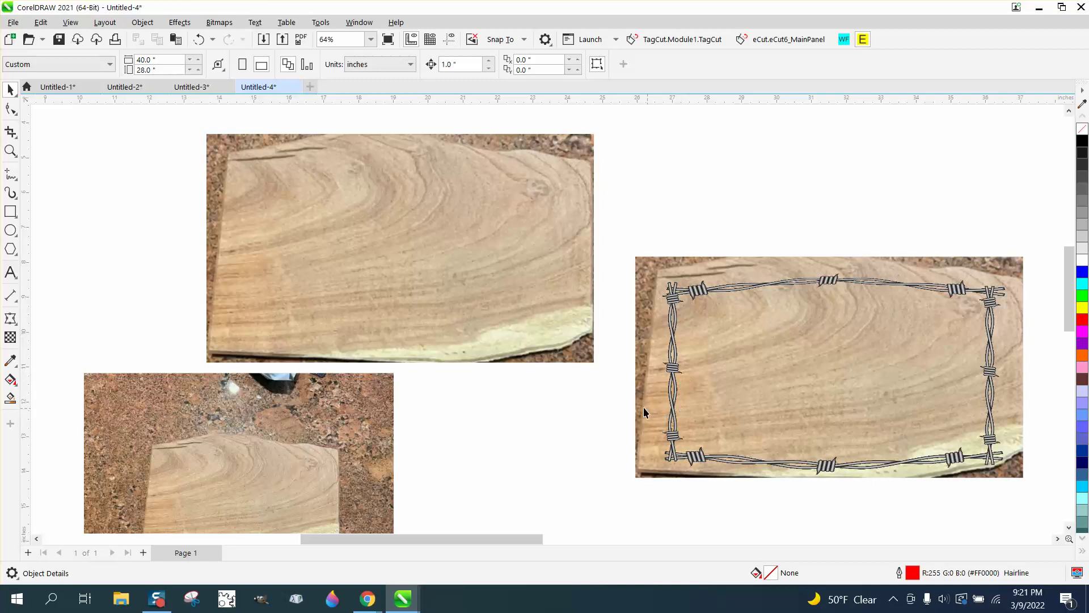
scroll(623, 407, down, 5)
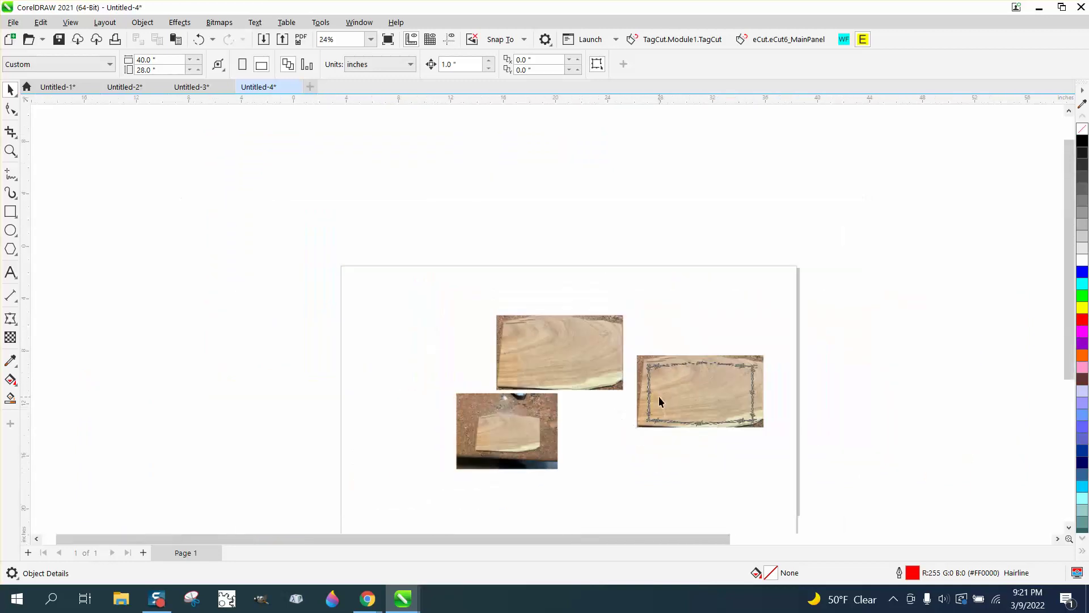
scroll(746, 379, down, 1)
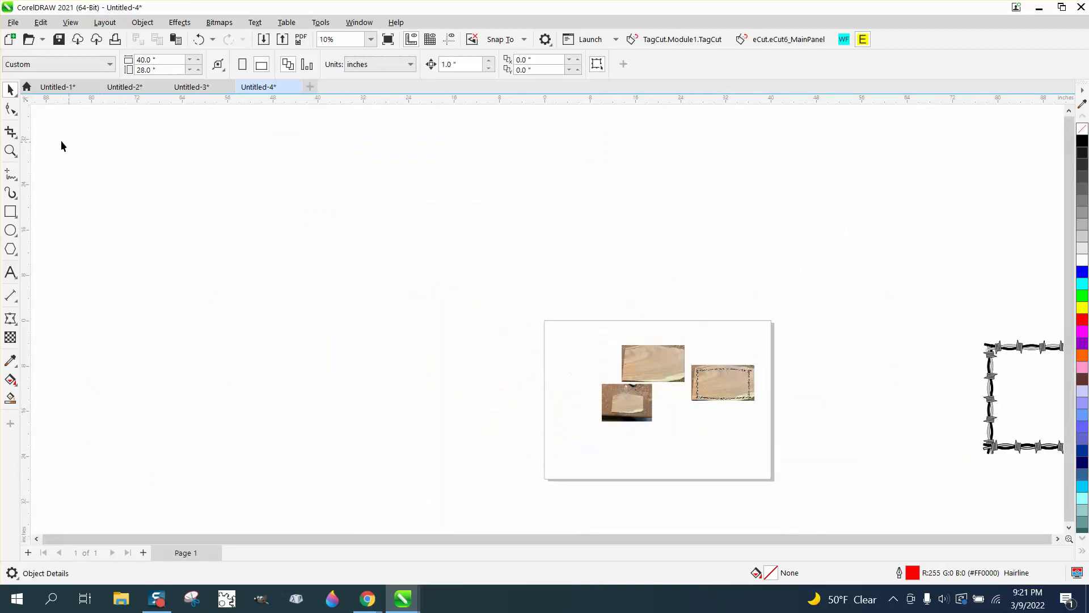
click(10, 150)
- Zoom onto the framed slab and nudge the top barbed wire up to y −8.491 in
drag(647, 323, 819, 430)
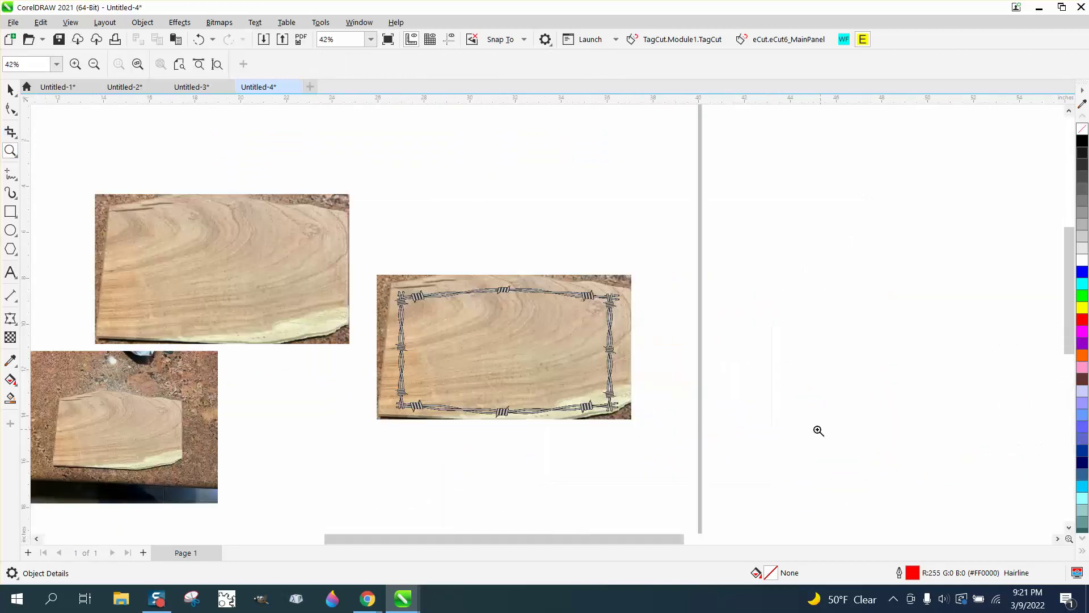
drag(405, 265, 776, 495)
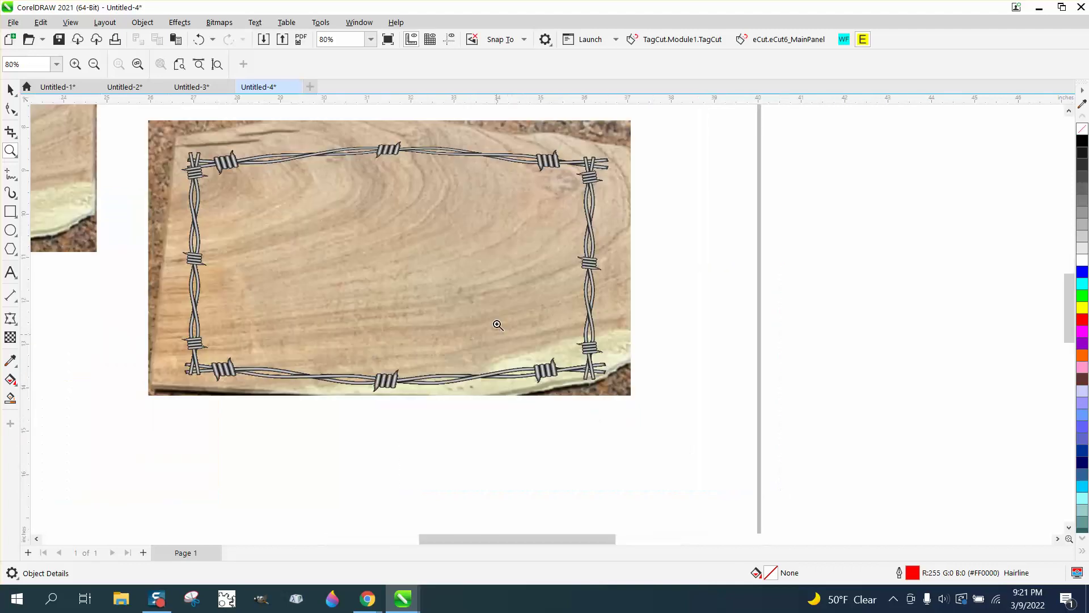
click(11, 89)
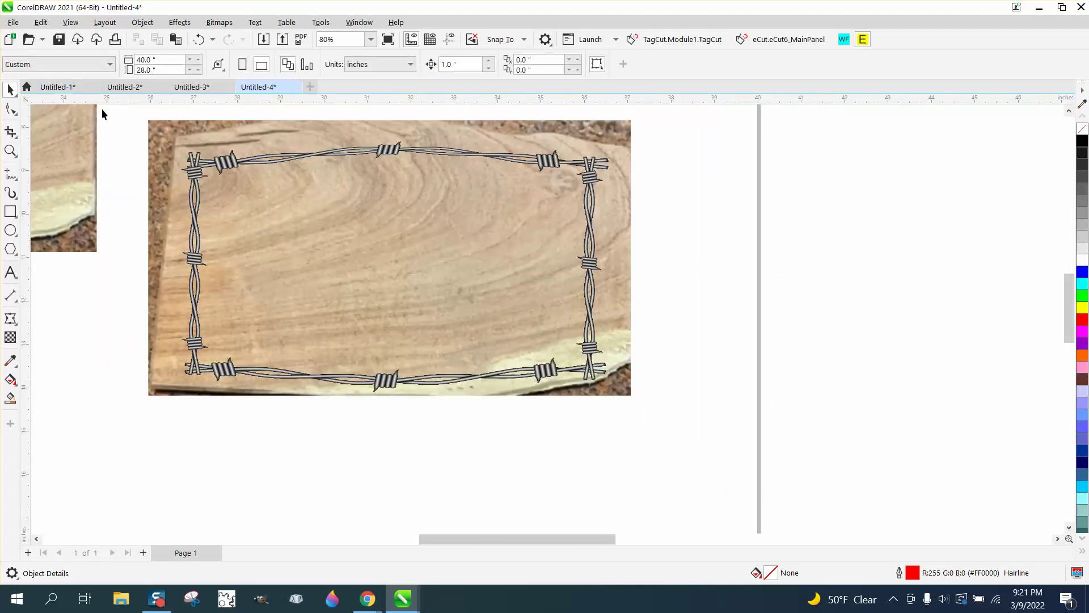
click(396, 156)
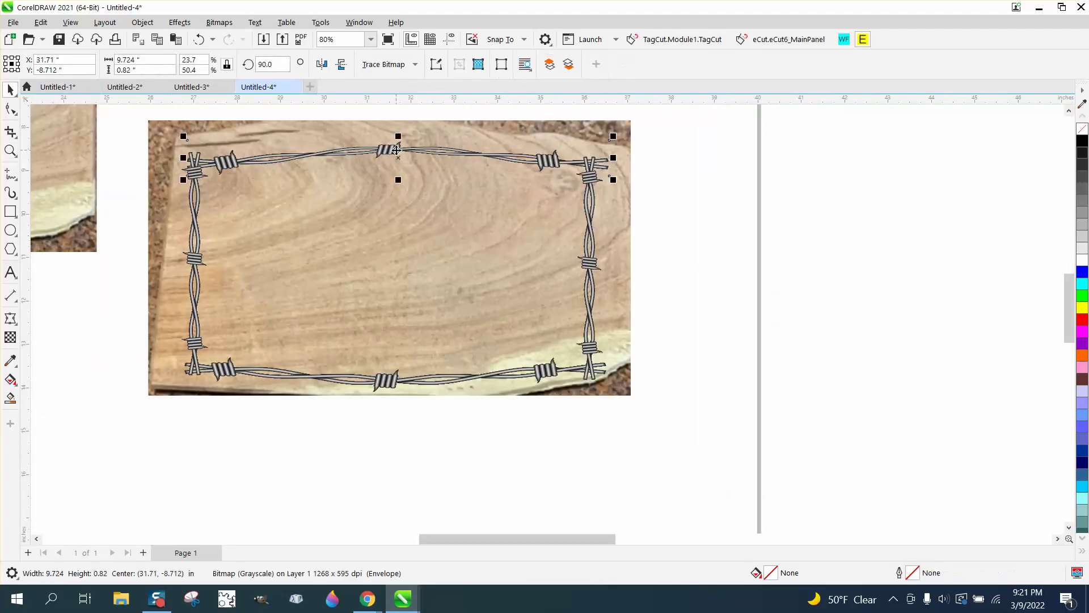
drag(396, 156, 399, 145)
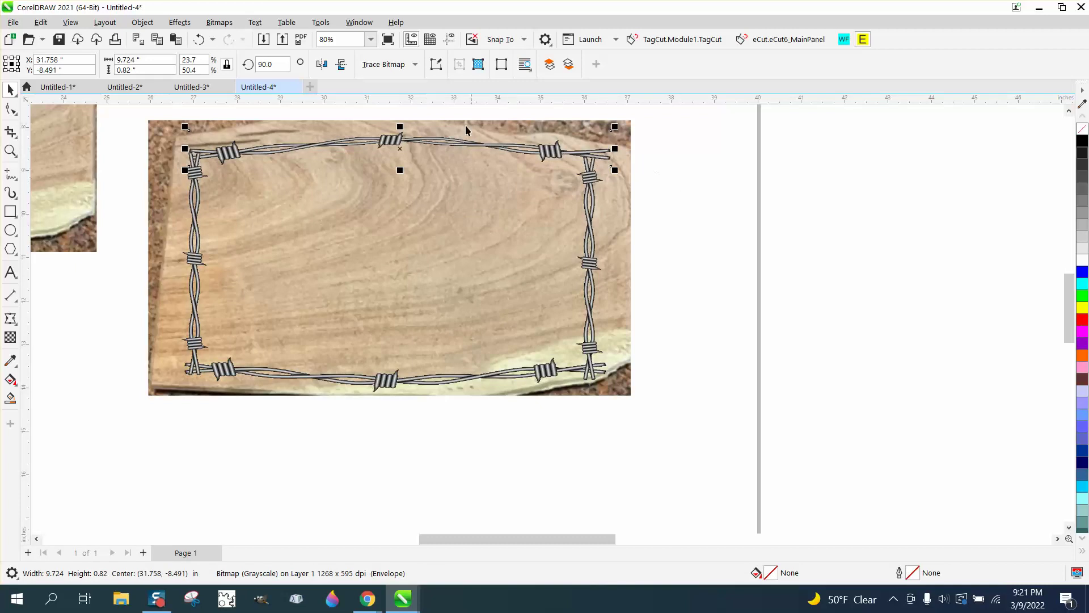
scroll(711, 181, down, 1)
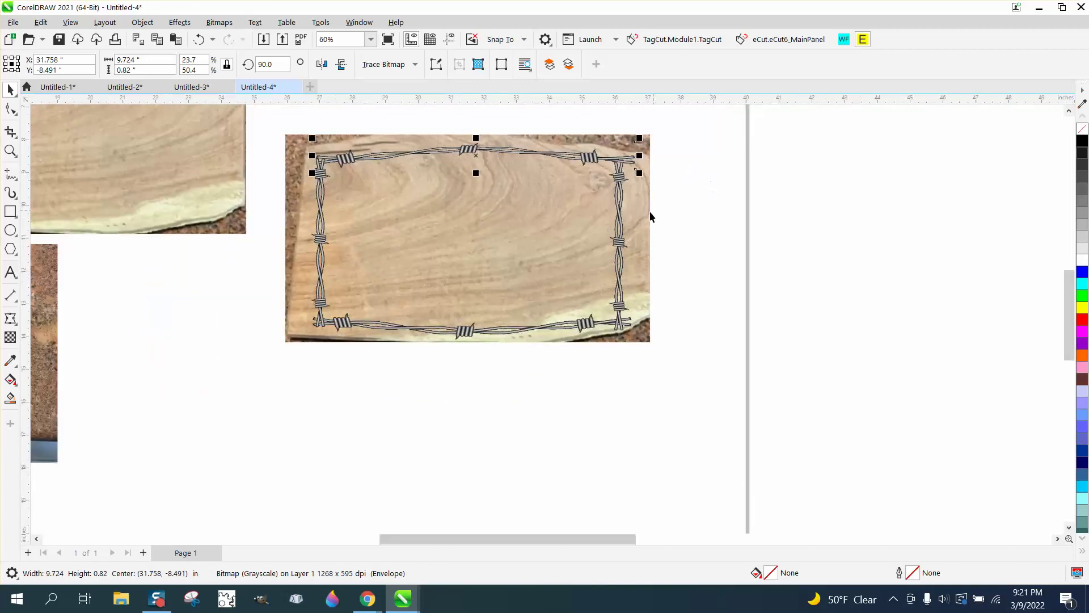
- Move the right-hand vertical barbed-wire strip onto the plain slab's right edge
click(621, 230)
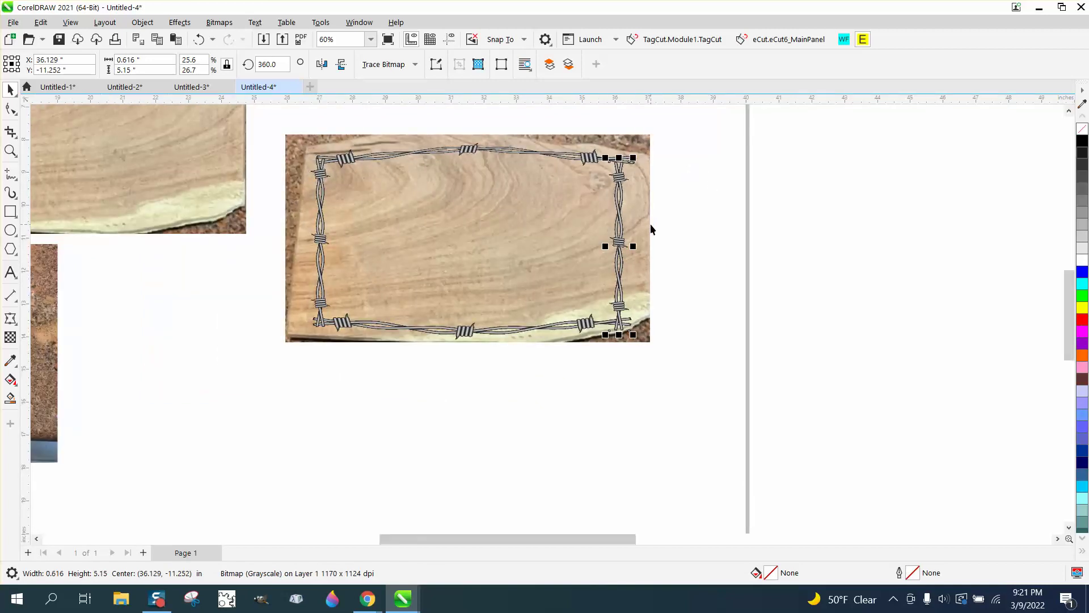
scroll(727, 296, down, 1)
drag(650, 257, 353, 170)
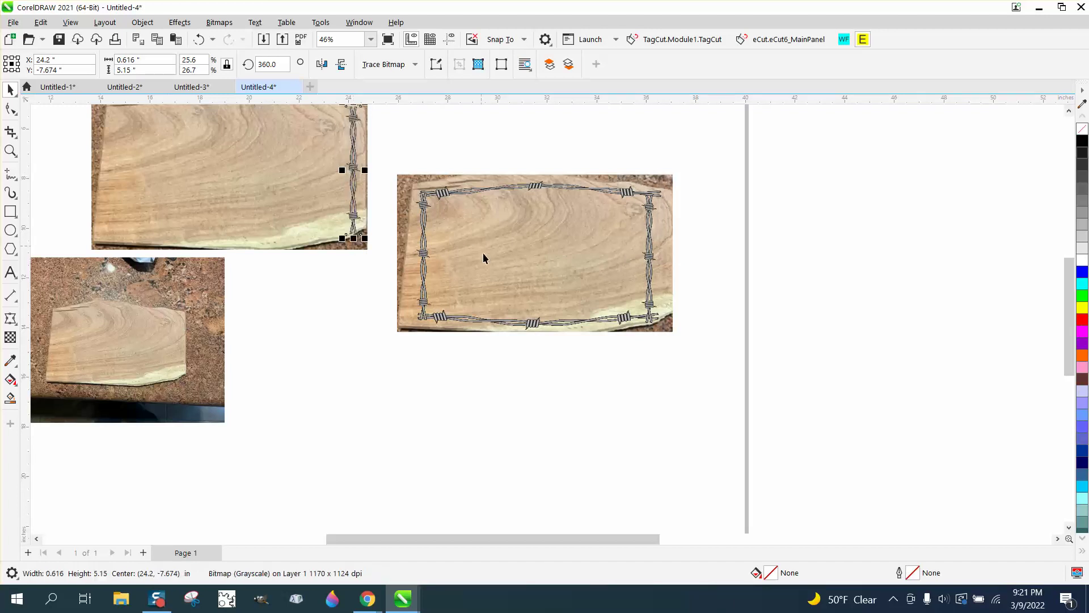
- Zoom in on the plain slab and place a wire strip along its left edge at x 14.634 in
click(10, 150)
scroll(313, 252, down, 2)
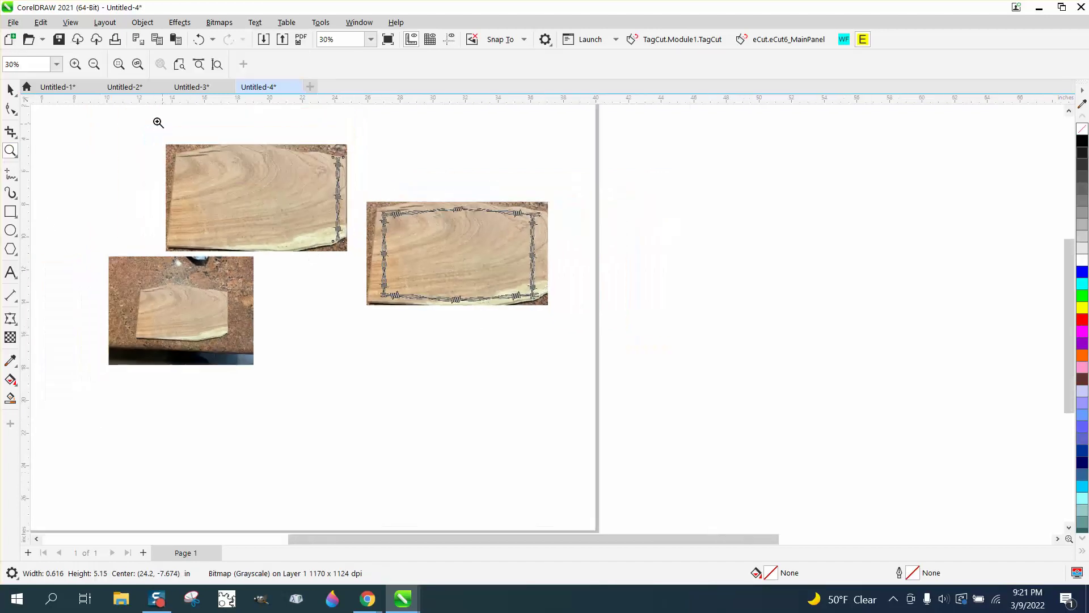
drag(149, 126, 461, 310)
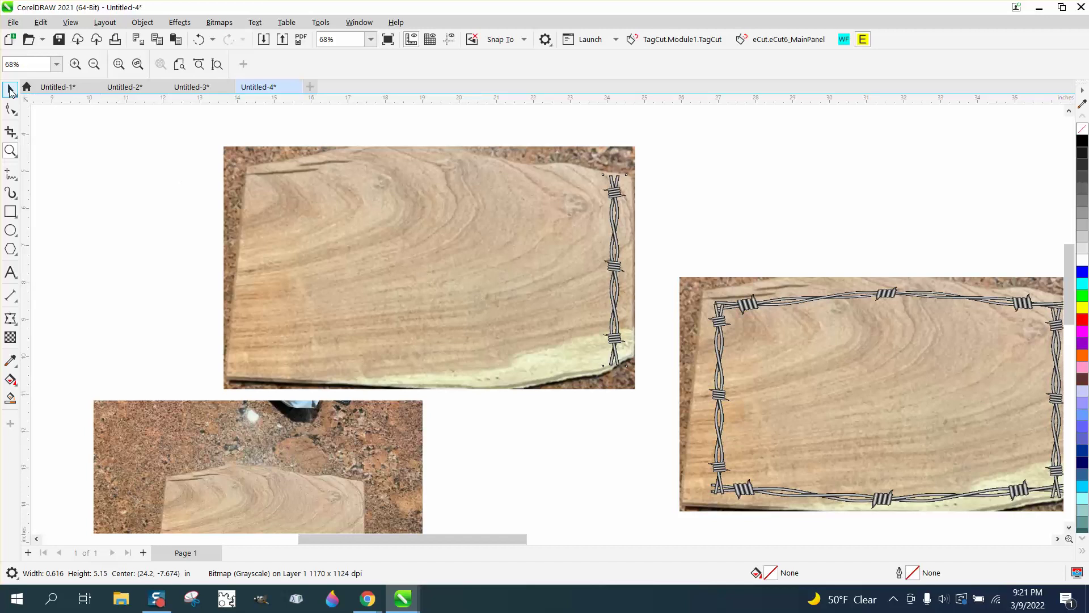
click(10, 89)
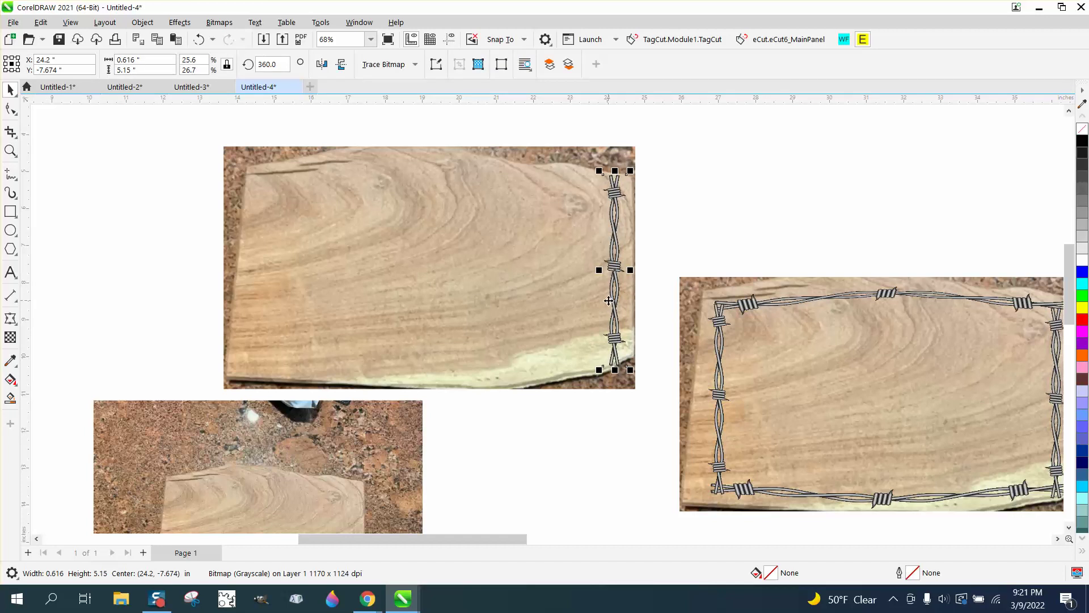
drag(608, 274, 261, 273)
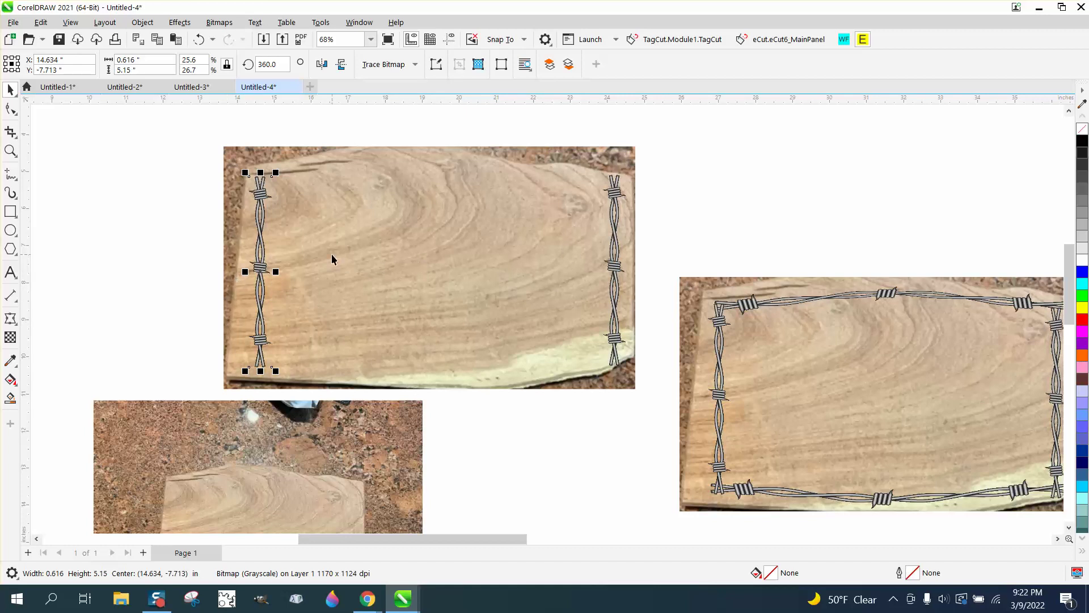
- Rotate the spare strip 90°, lengthen it, and fit it along the top edge at 9.927 × 0.46 in
double_click(274, 65)
text(90)
key(Return)
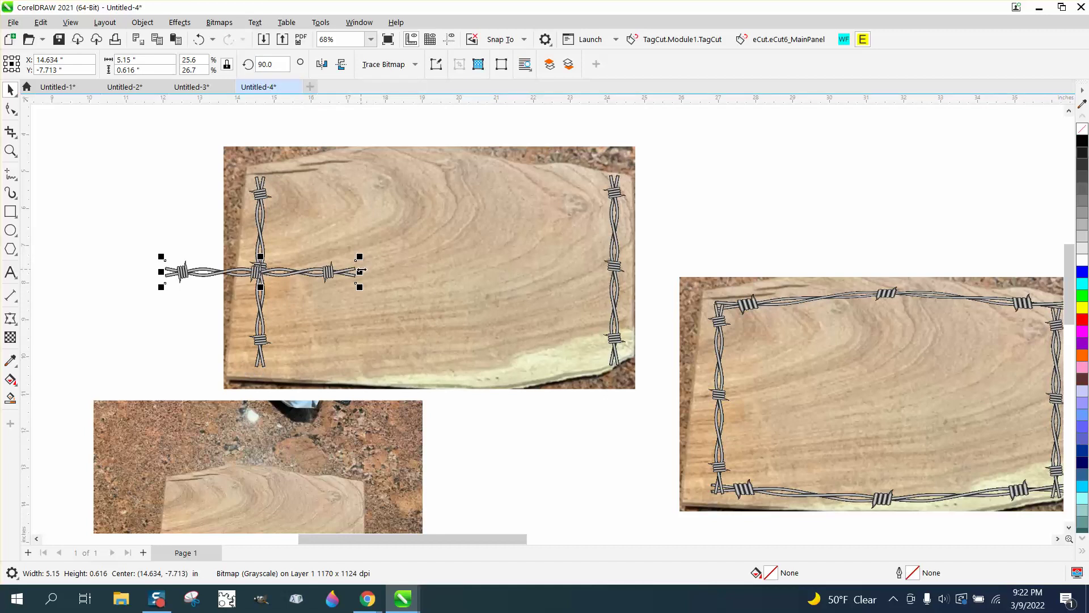
drag(359, 271, 543, 271)
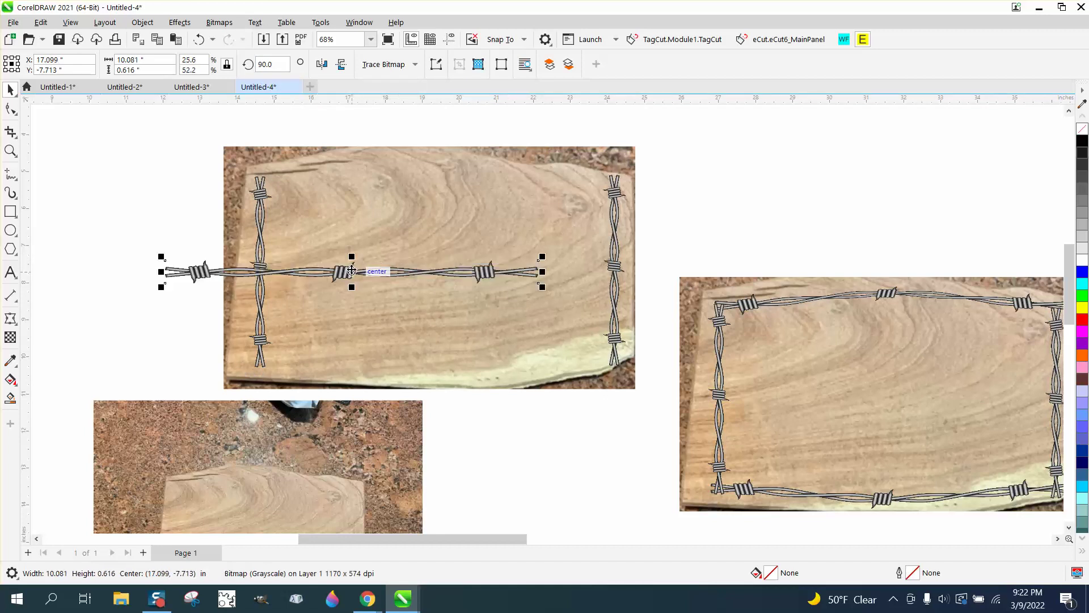
drag(352, 270, 437, 185)
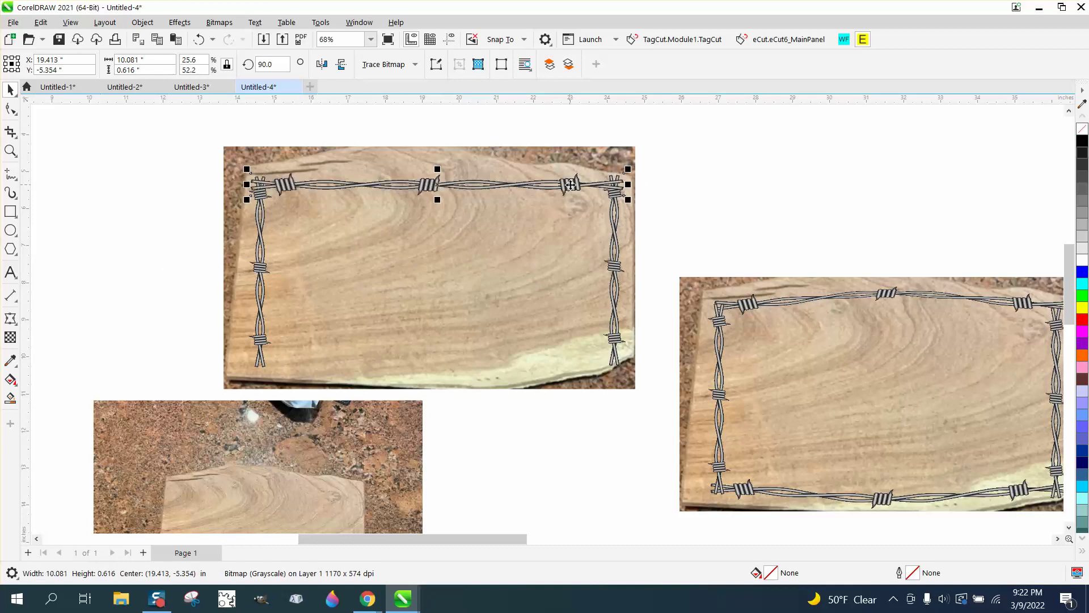
mouse_move(630, 202)
mouse_down()
mouse_move(529, 190)
mouse_move(623, 183)
mouse_up()
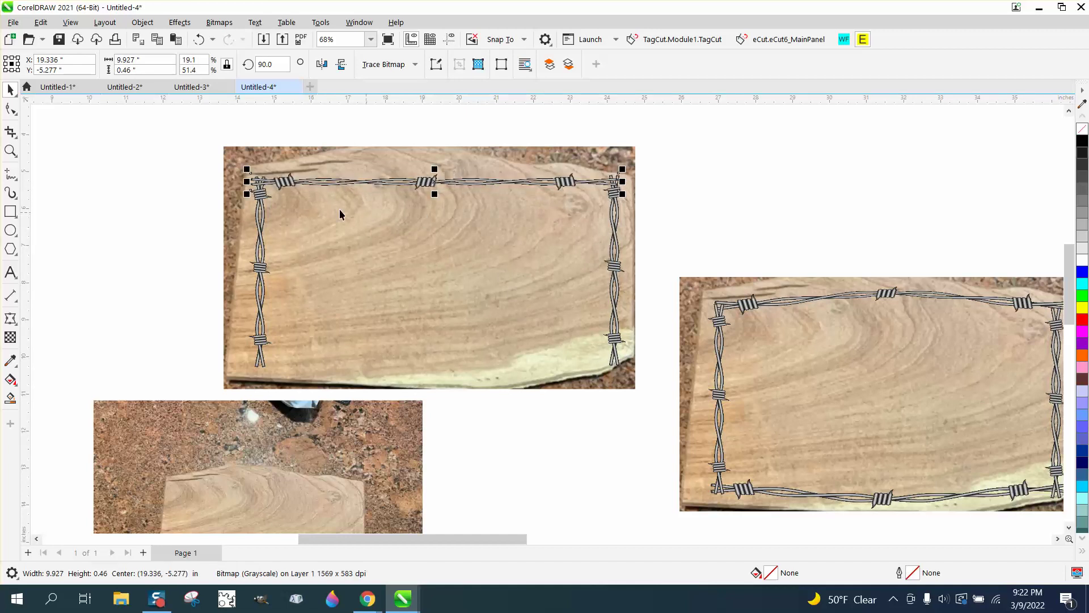
- Zoom in on the wired slab and select the top barbed wire
click(10, 151)
drag(234, 129, 817, 378)
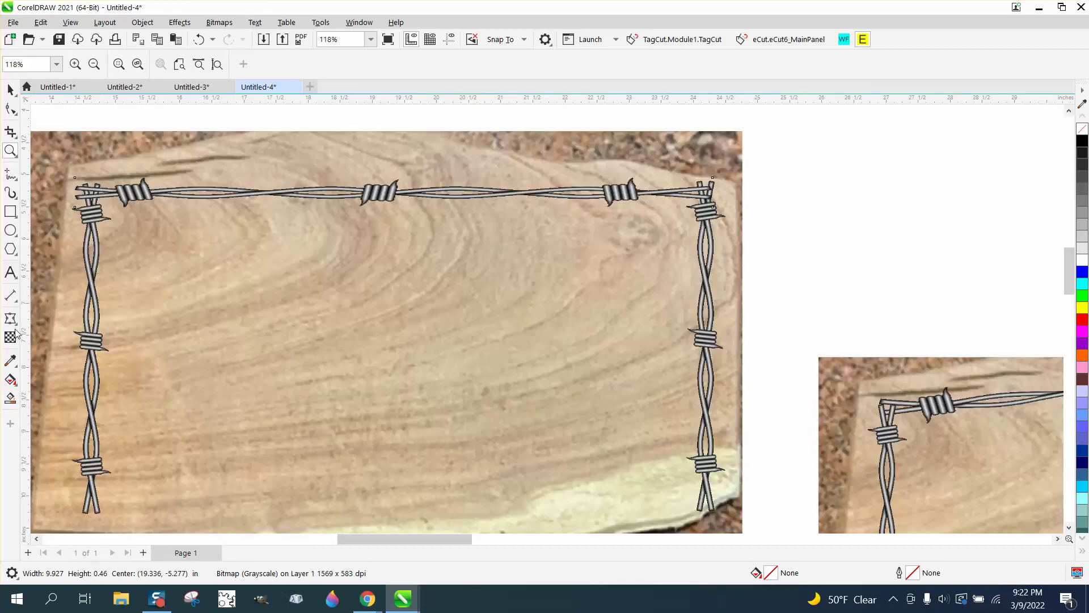
click(16, 95)
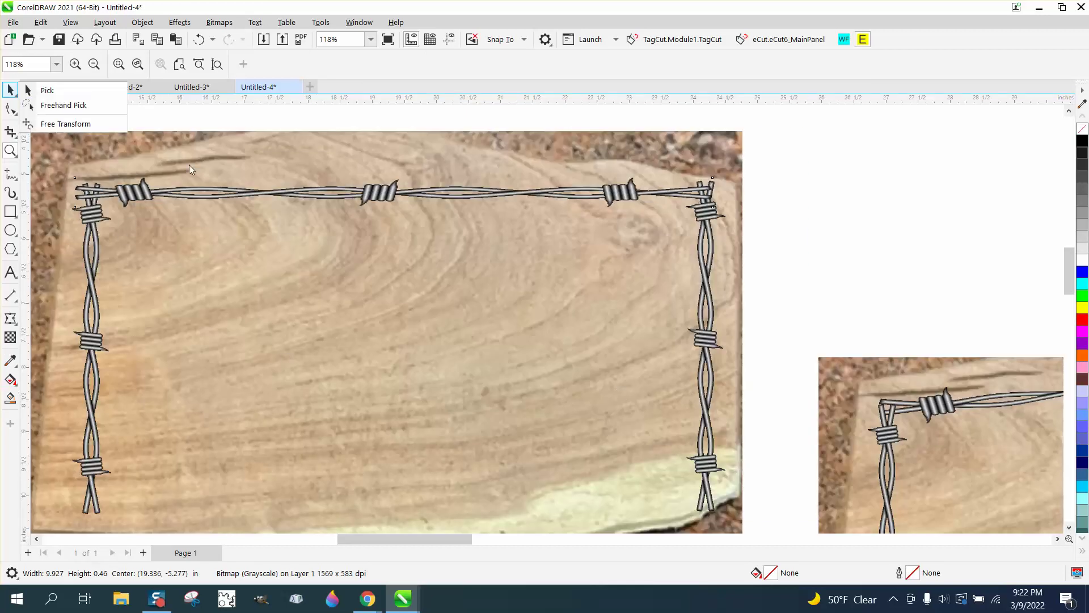
click(316, 190)
click(10, 90)
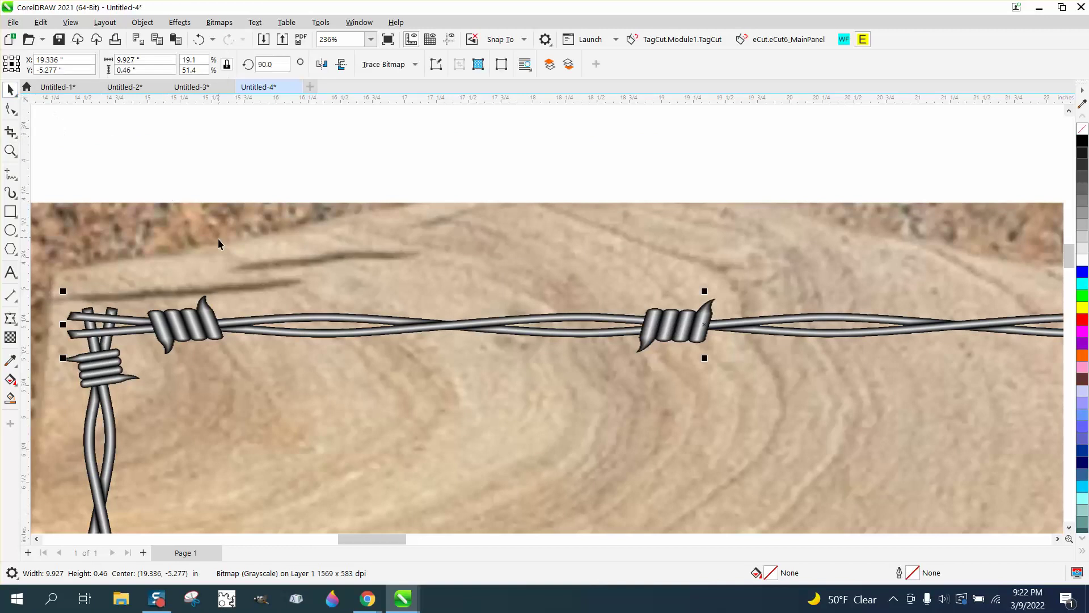
scroll(533, 306, down, 2)
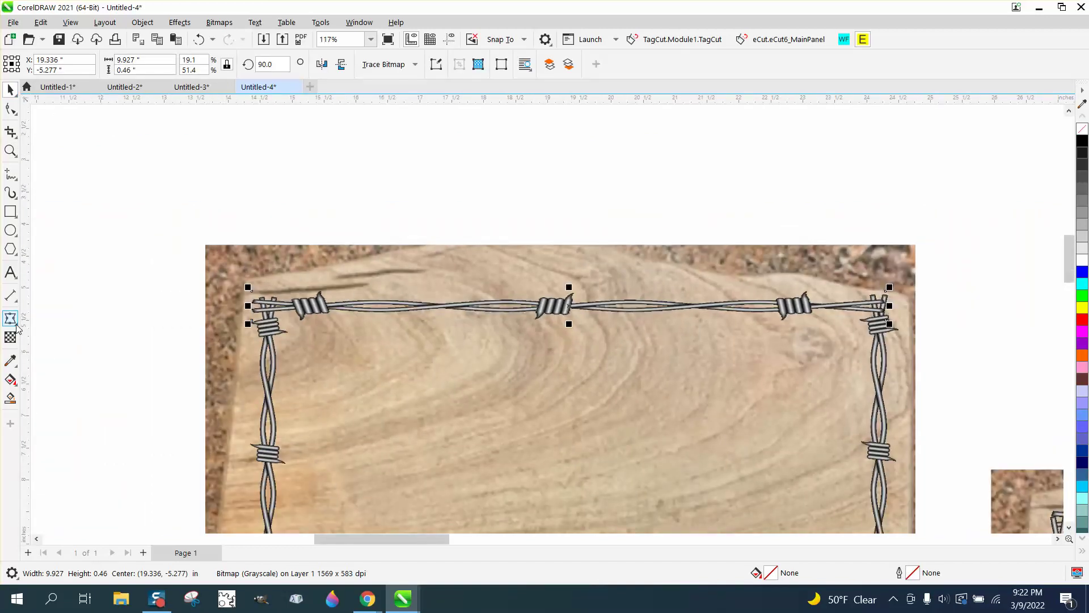
- Apply an envelope to the top wire and drag its middle nodes up into an arch
click(16, 328)
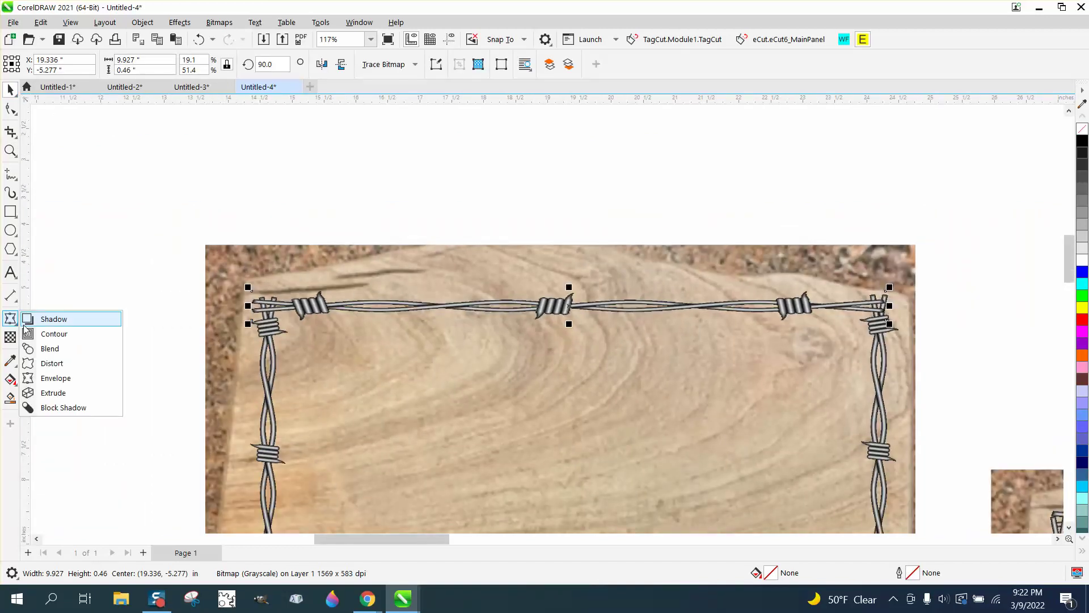
click(57, 378)
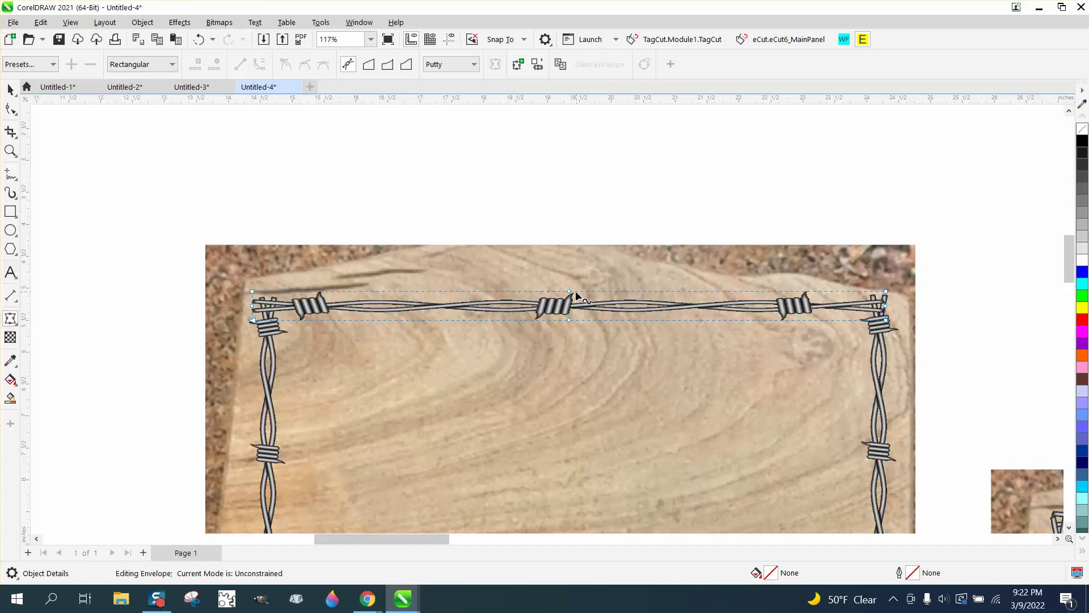
drag(564, 236, 569, 292)
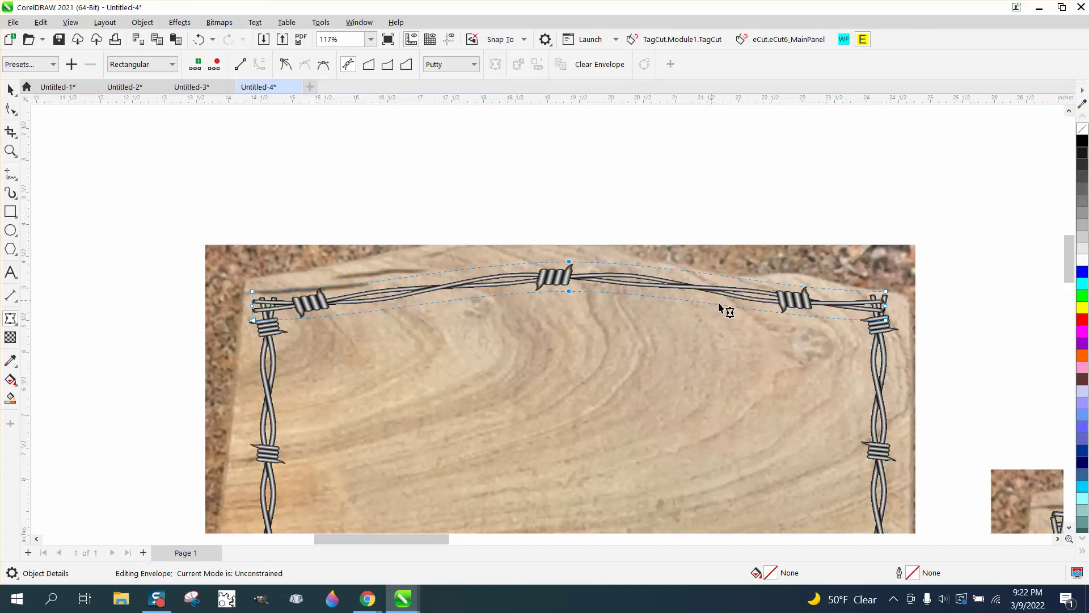
click(10, 151)
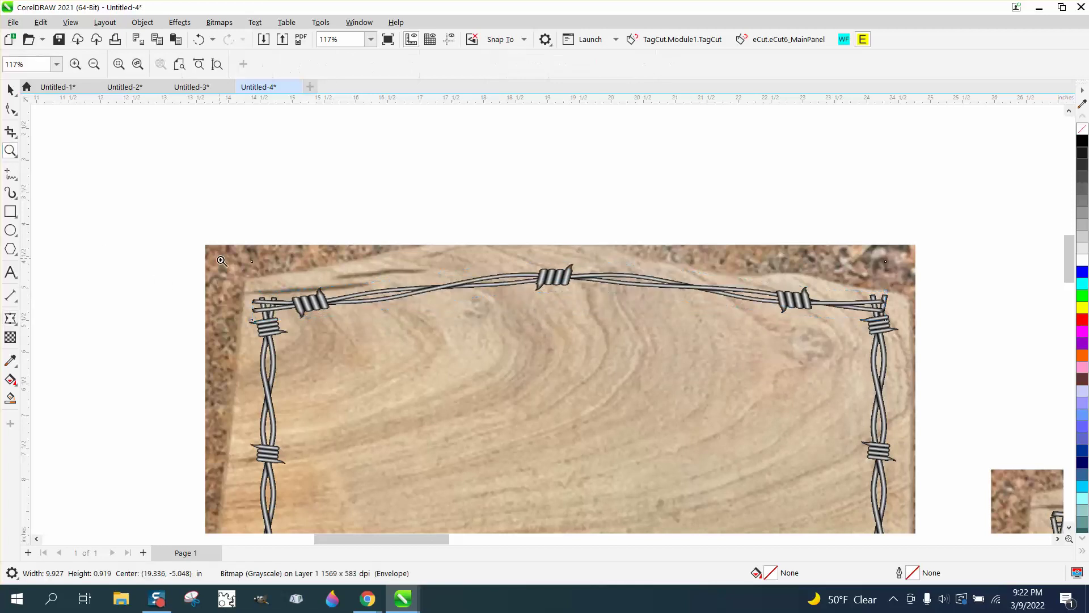
drag(242, 290, 363, 340)
scroll(288, 306, down, 5)
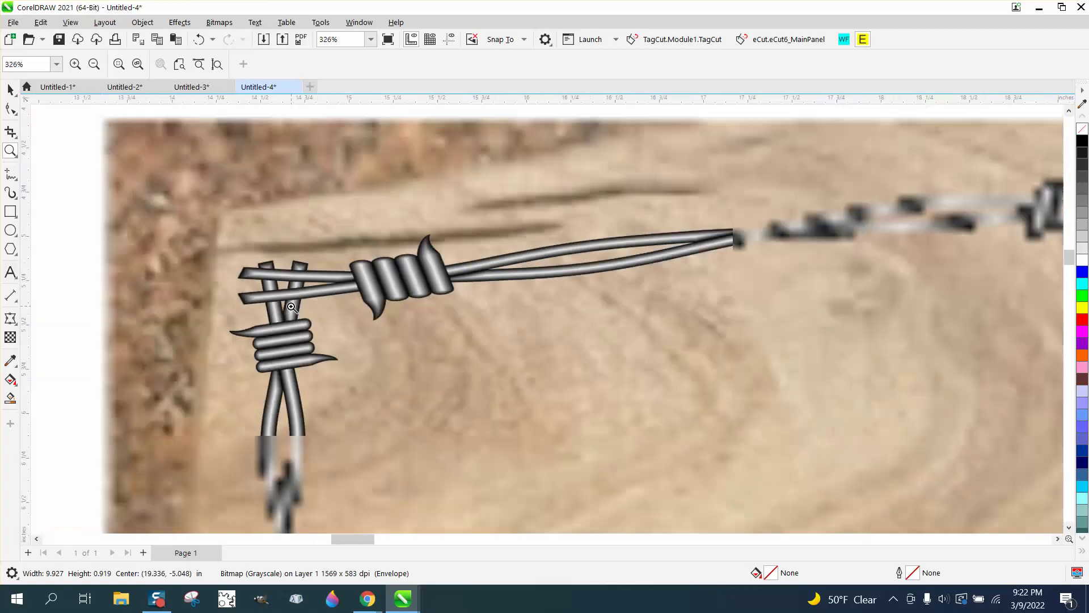
scroll(288, 306, down, 2)
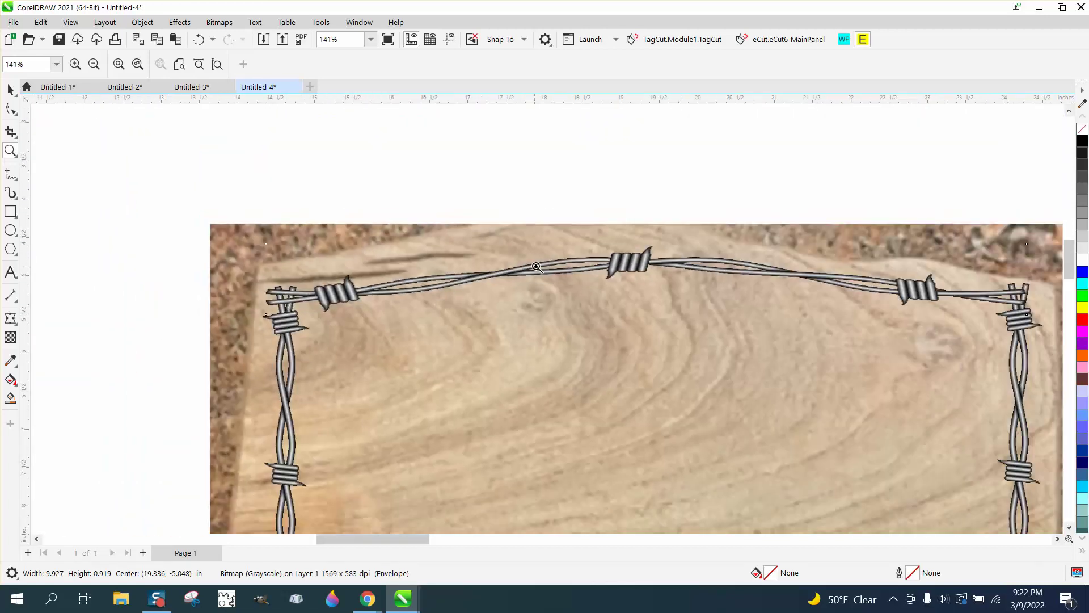
scroll(611, 277, down, 1)
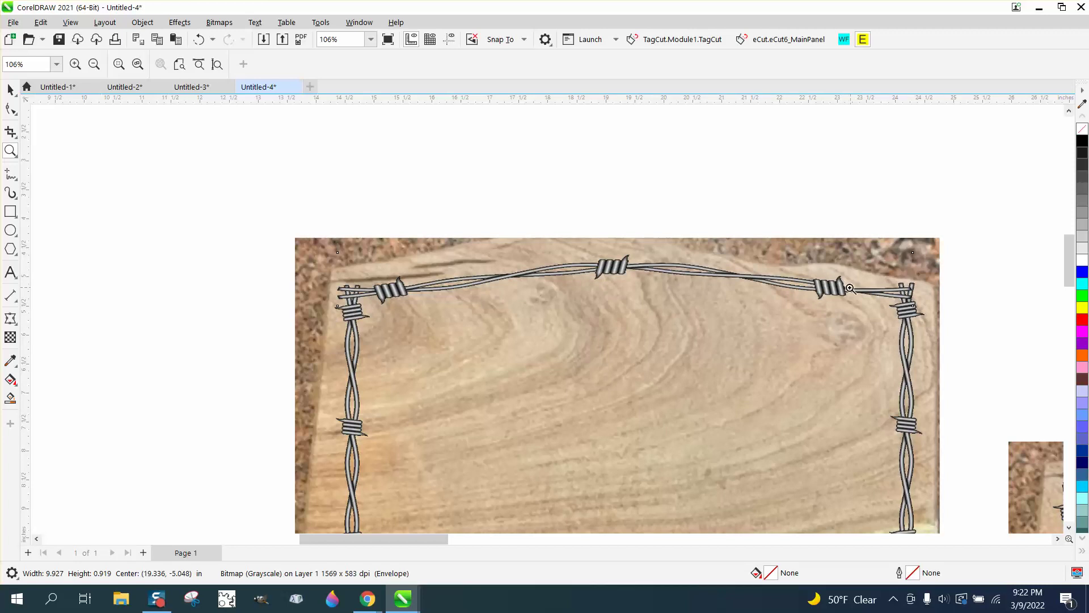
scroll(672, 288, down, 2)
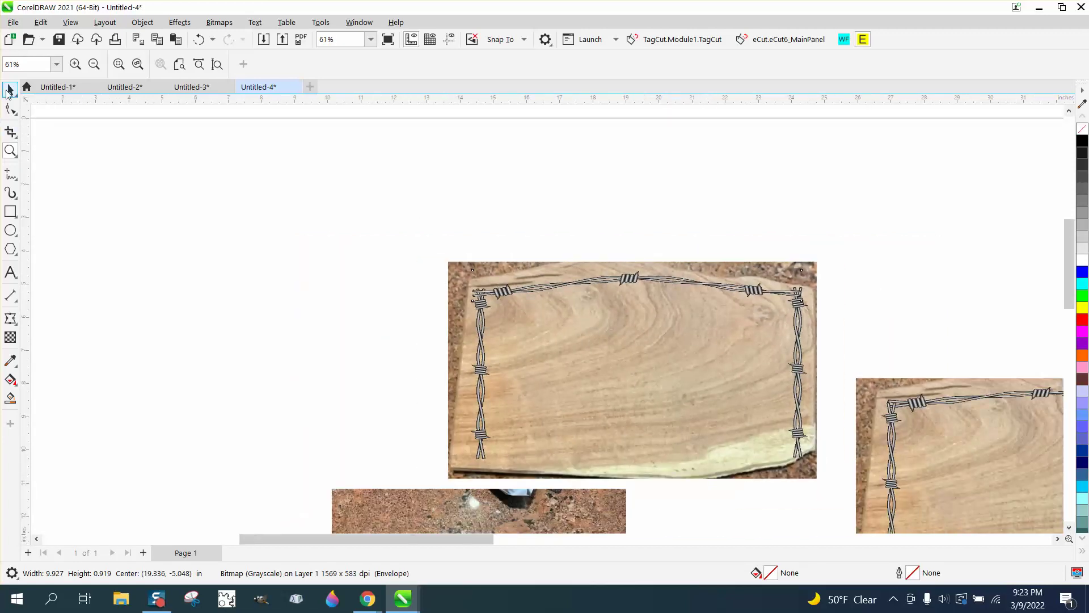
- Duplicate the arched wire, mirror it vertically, and drag the copy to the slab's bottom edge
click(10, 90)
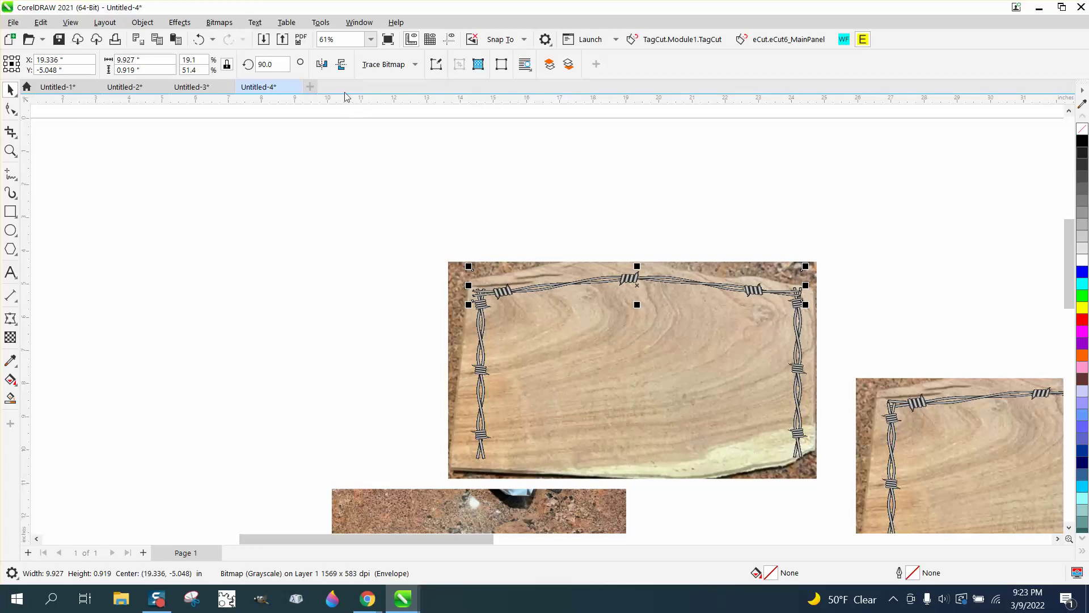
click(341, 65)
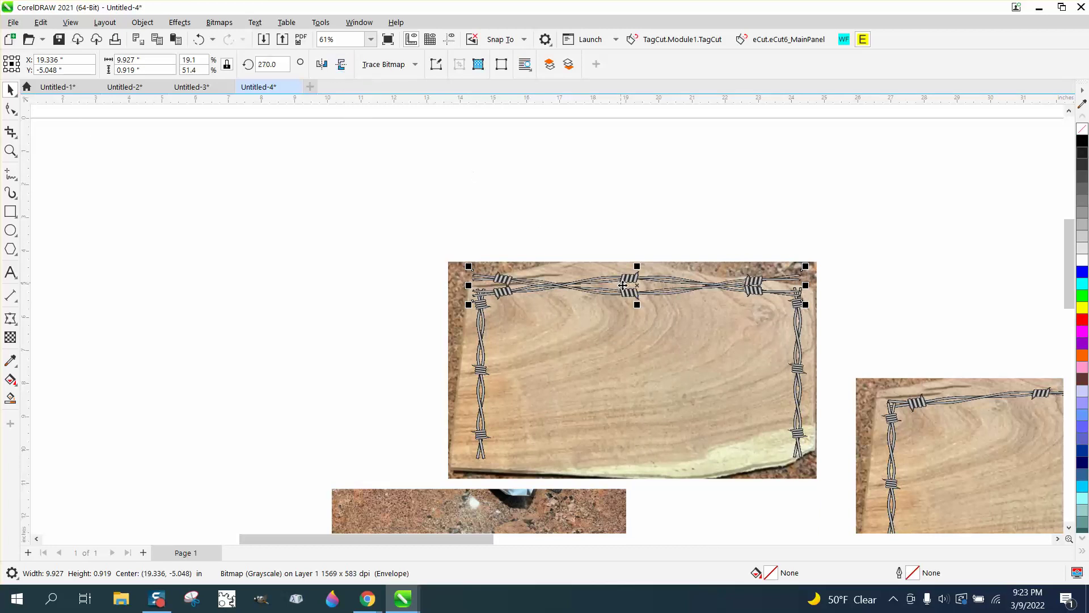
drag(623, 285, 658, 444)
click(311, 389)
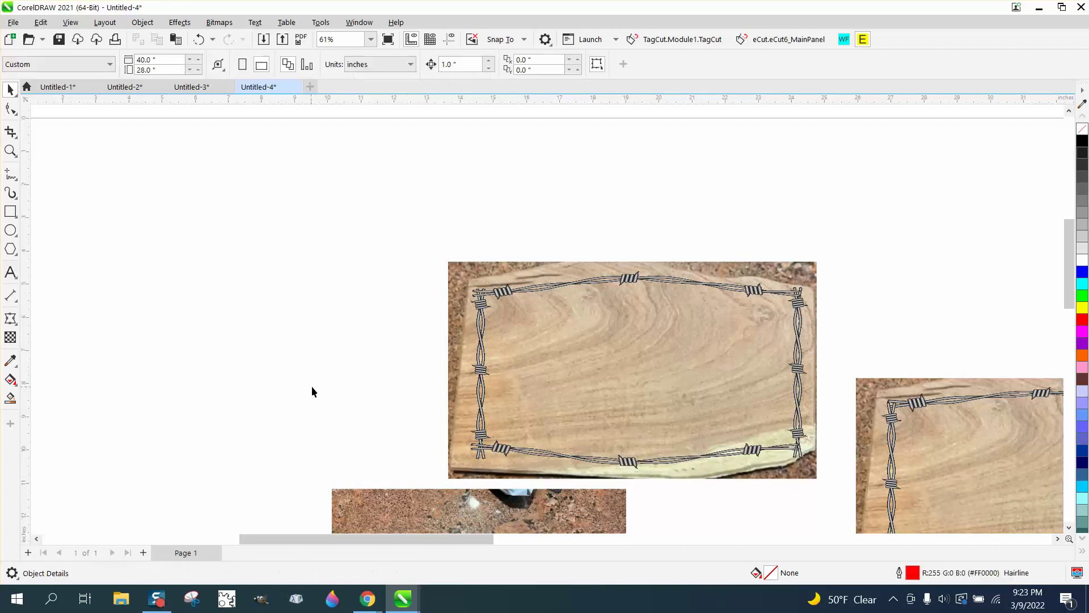
scroll(340, 392, down, 3)
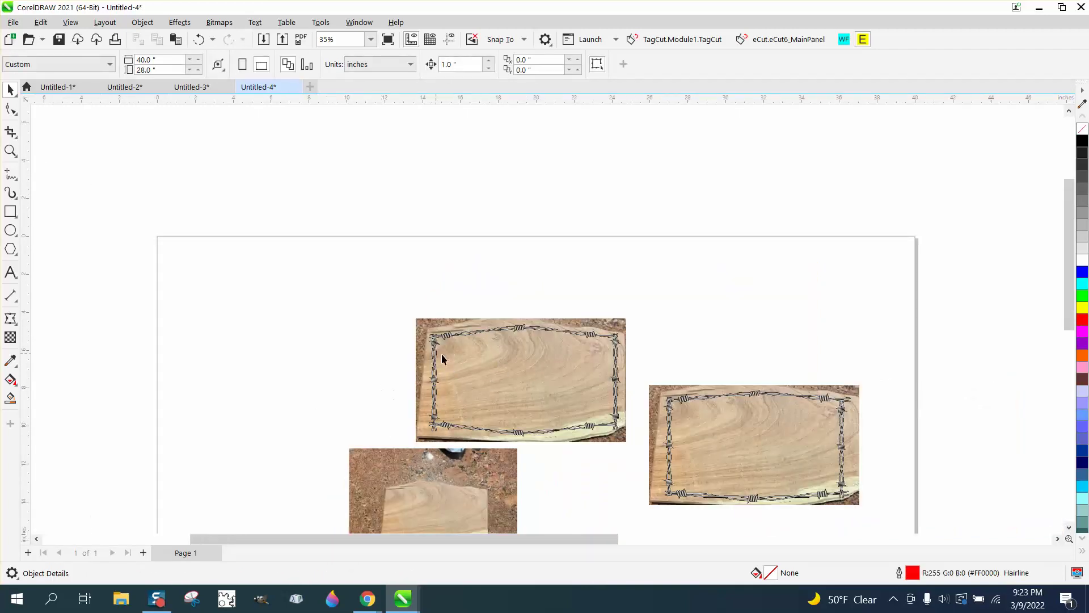
click(10, 150)
drag(382, 308, 703, 465)
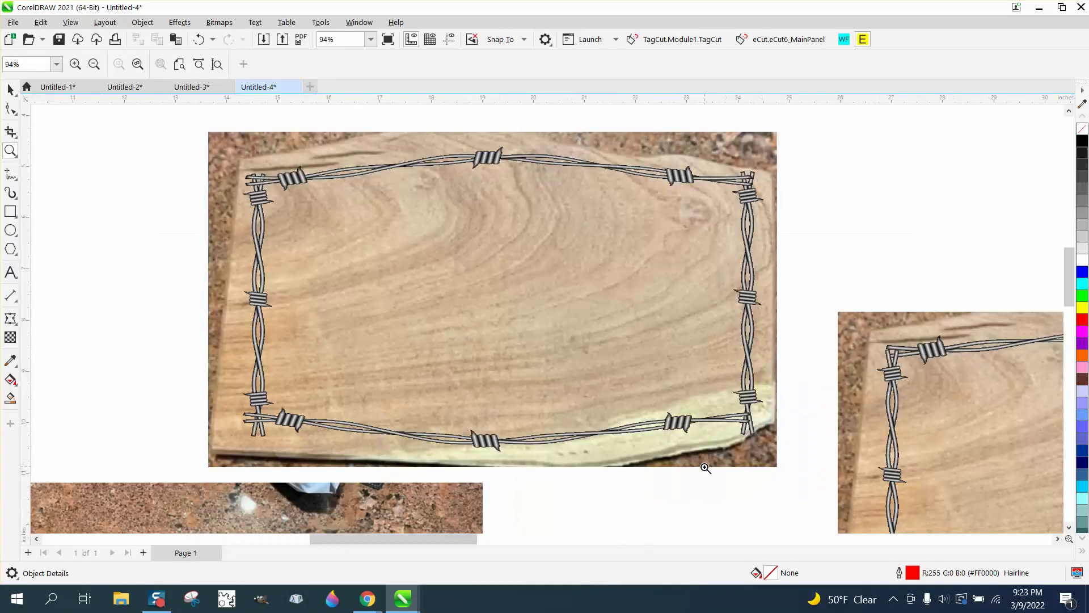